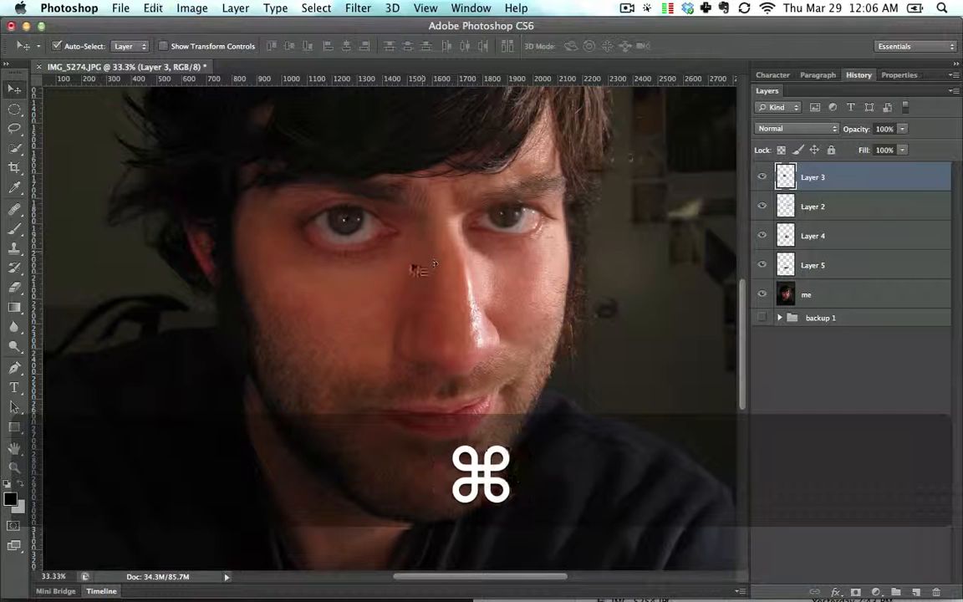
Step: Compare the whole portrait before and after the last edit by undoing and redoing it
key("super+0")
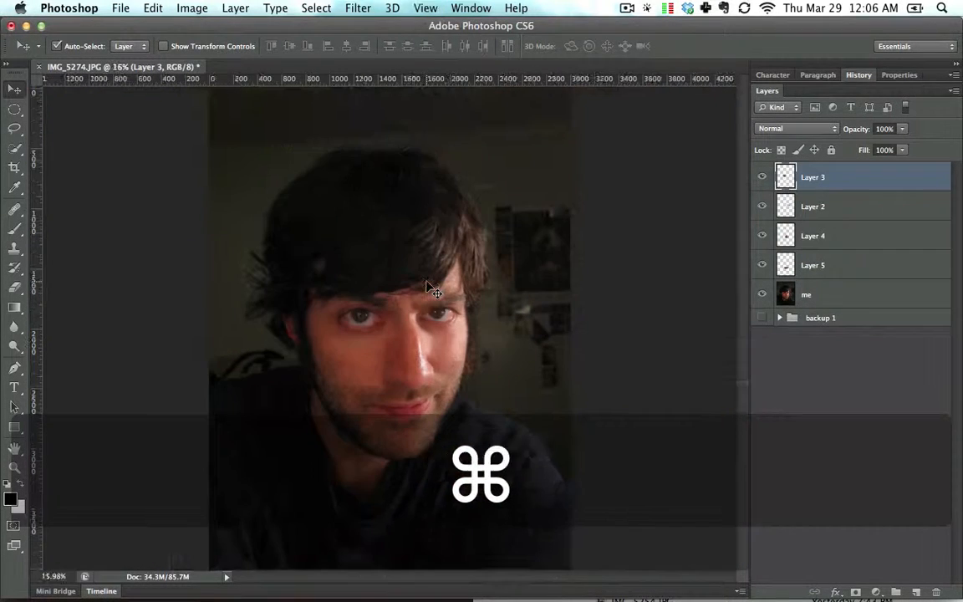
key("super+z")
key("super+z")
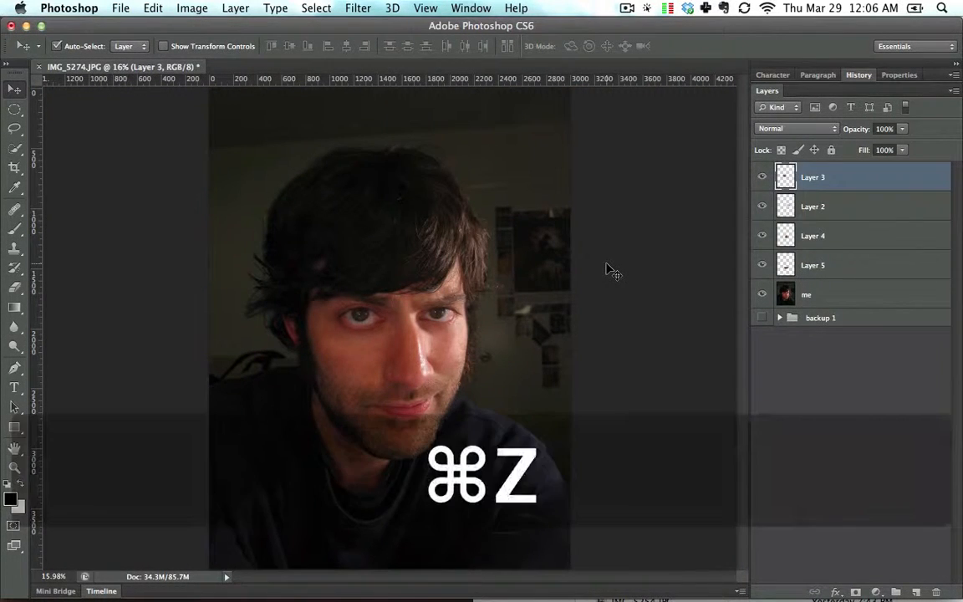
key("super+z")
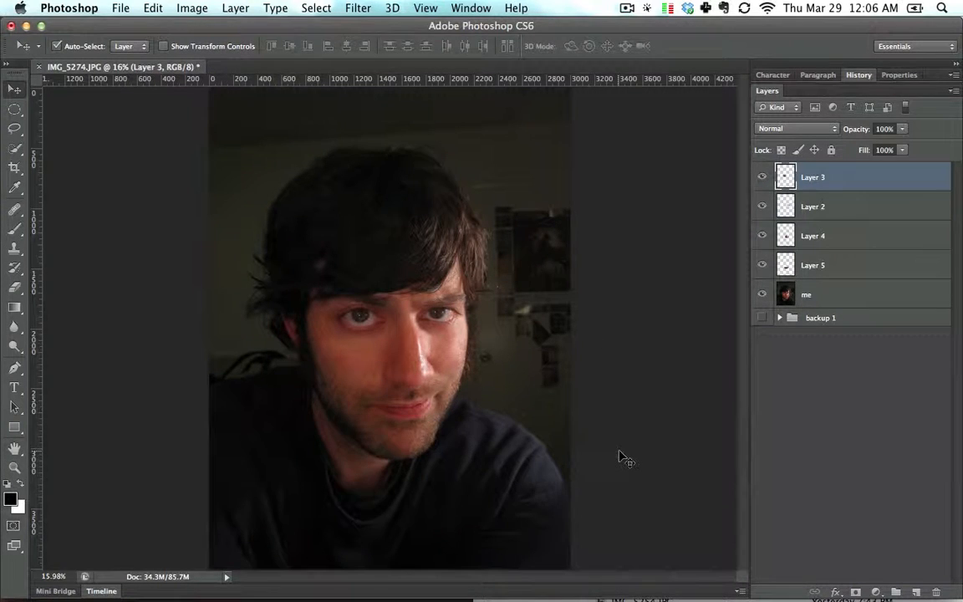
key("super+z")
Step: Merge Layer 3, Layer 2, Layer 4, Layer 5 and me into one layer and check it by toggling its visibility
left_click(865, 288, "shift")
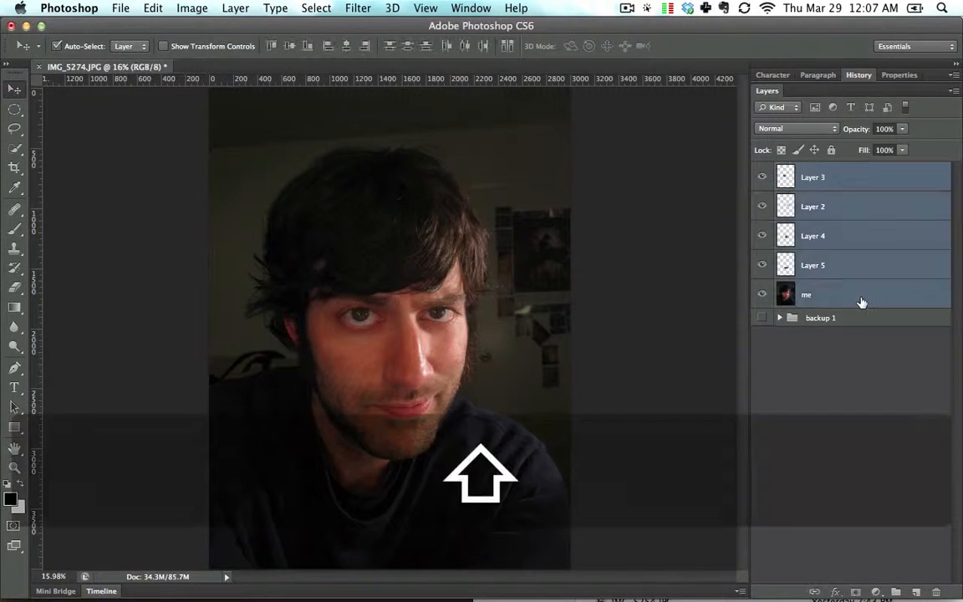
right_click(860, 228)
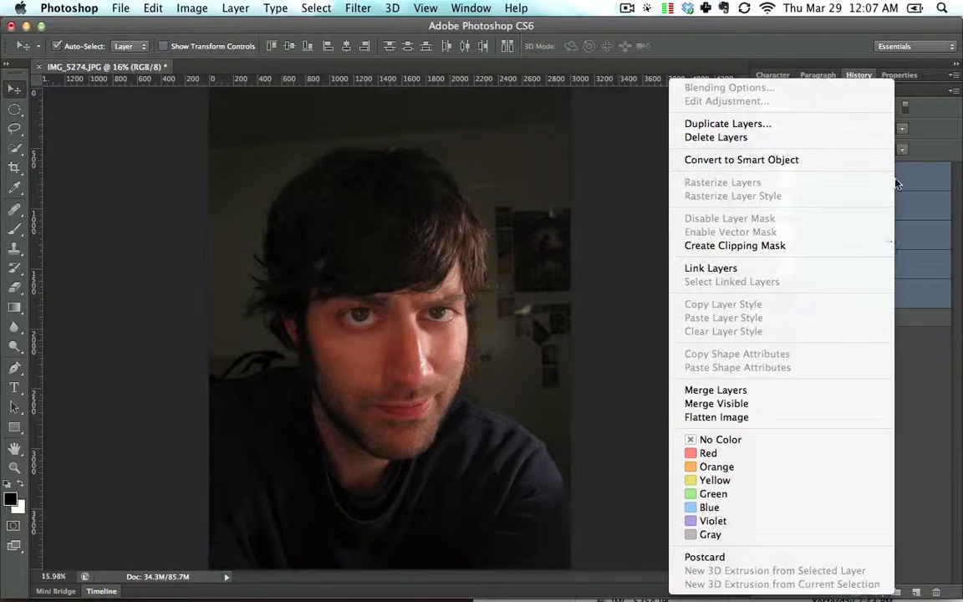
left_click(823, 391)
left_click(764, 176)
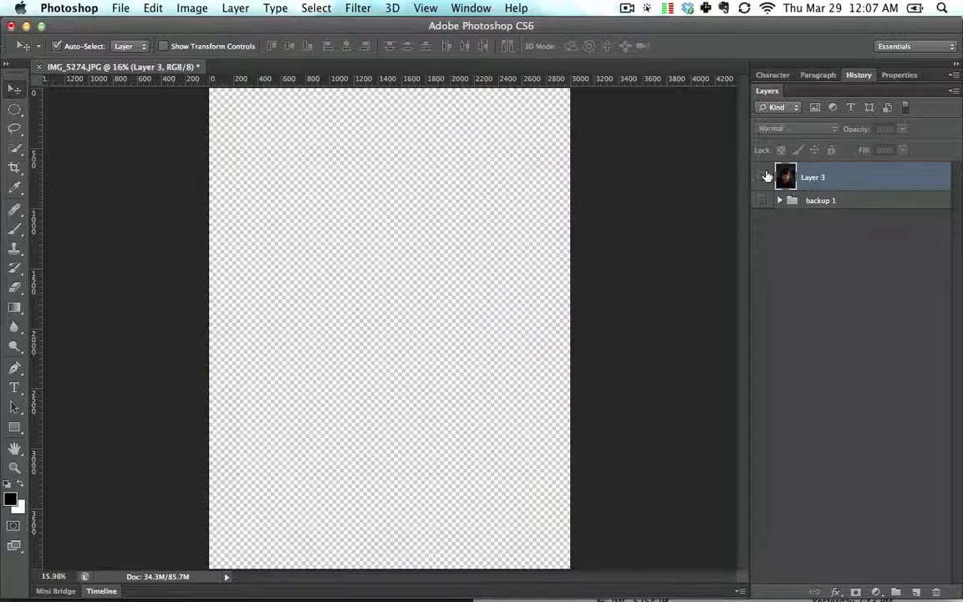
left_click(764, 175)
Step: Cycle through the full-screen modes and return to the standard screen mode
key("space")
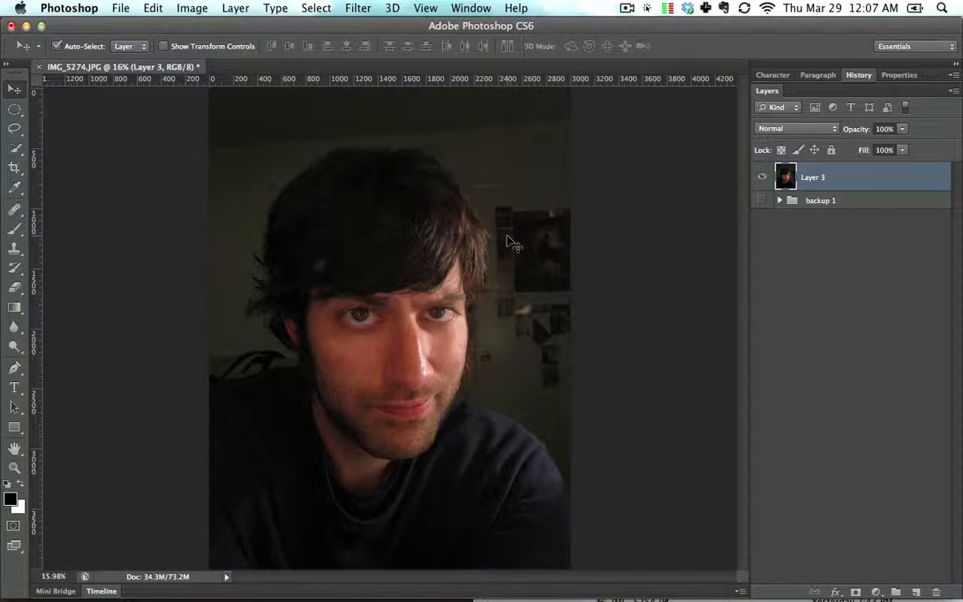
key("f")
key("space")
left_click_drag(511, 234, 399, 245)
key("f")
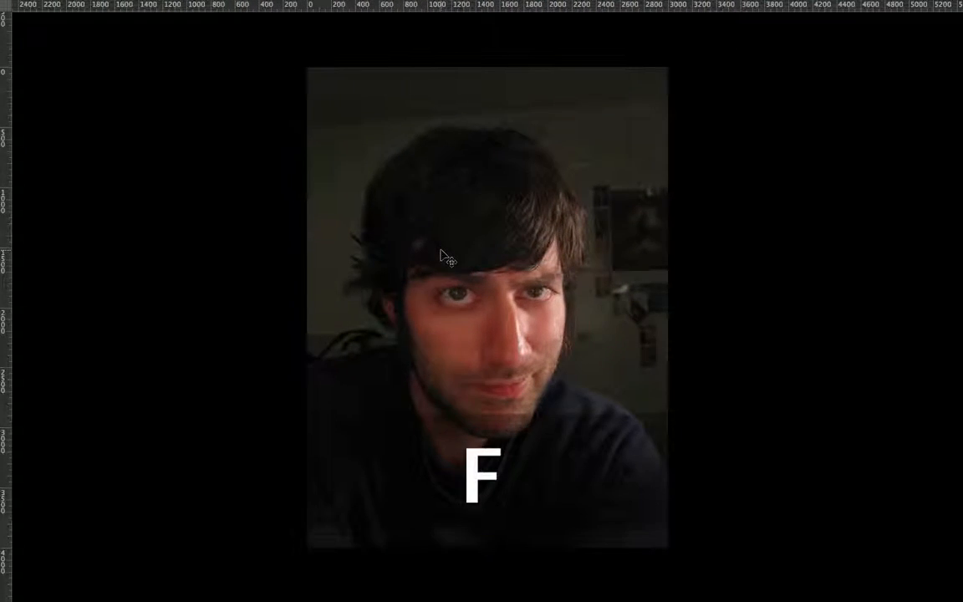
key("f")
key("space")
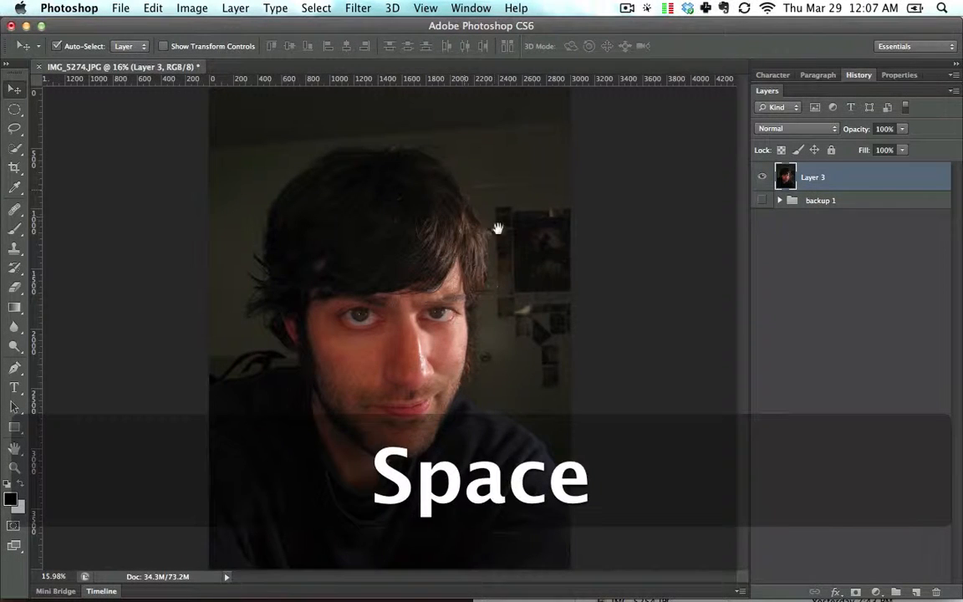
Step: Switch to full-screen mode with the menu bar and zoom in on the face
key("f")
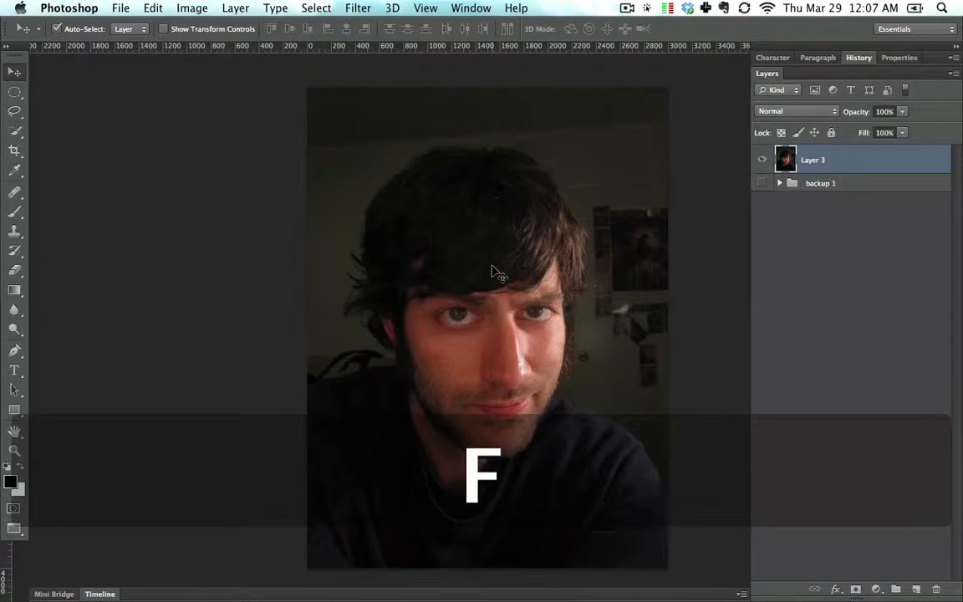
key("space")
left_click_drag(499, 268, 420, 215)
key("super+equal")
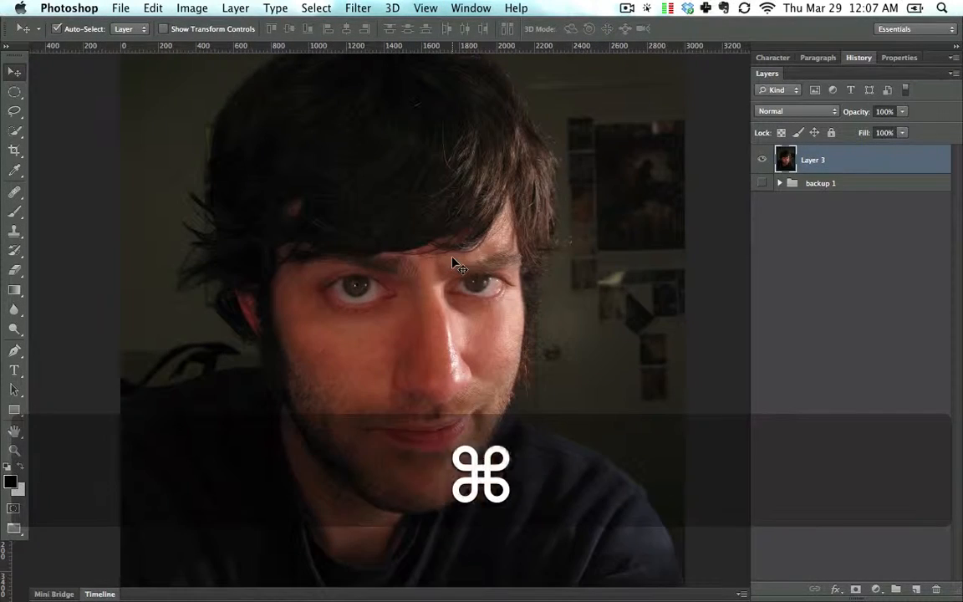
key("space")
left_click_drag(462, 253, 473, 241)
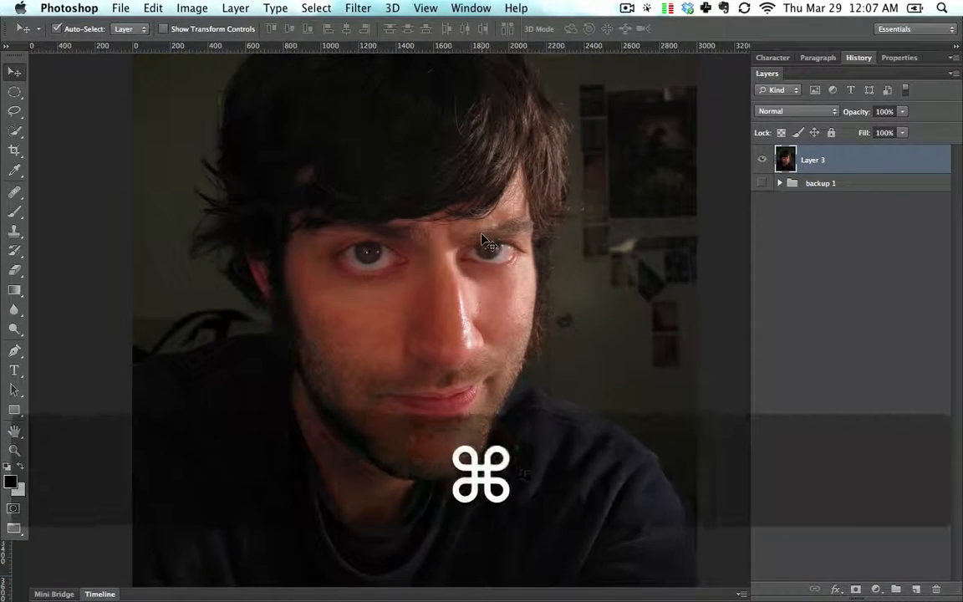
key("super+equal")
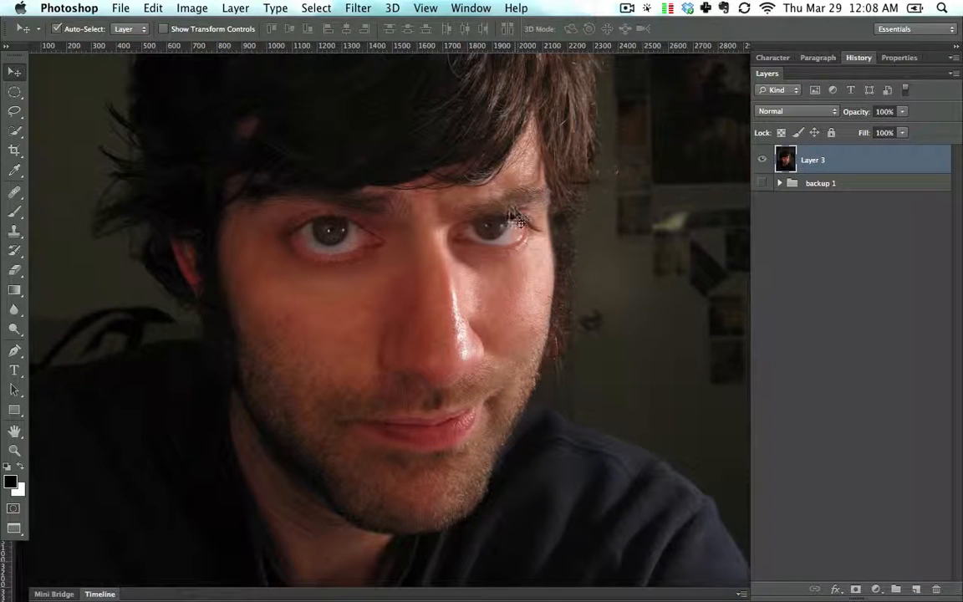
Step: Duplicate Layer 3 and preview a 1.8-pixel Gaussian Blur on the copy around the nose
left_click_drag(863, 166, 916, 588)
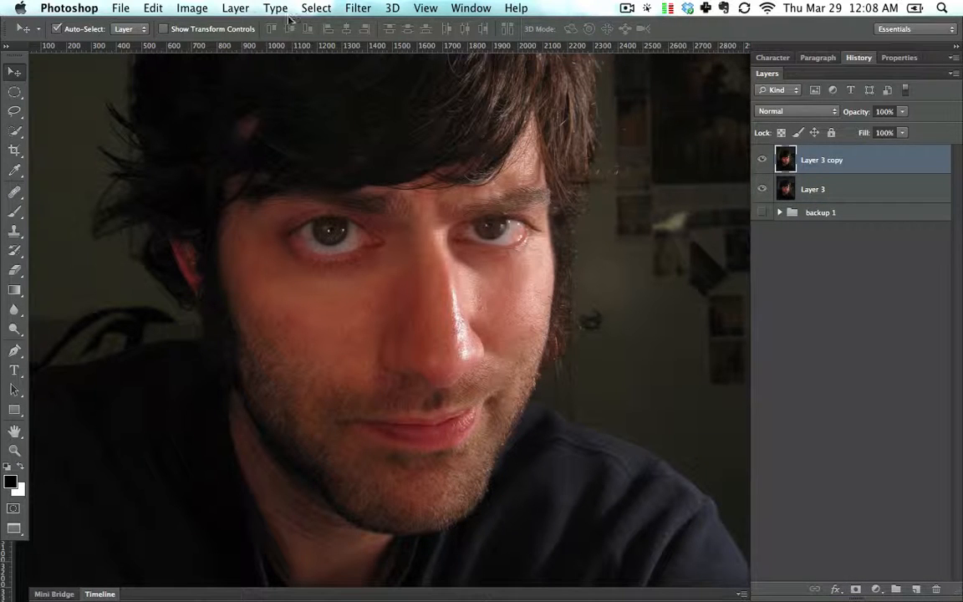
left_click(349, 7)
mouse_move(359, 183)
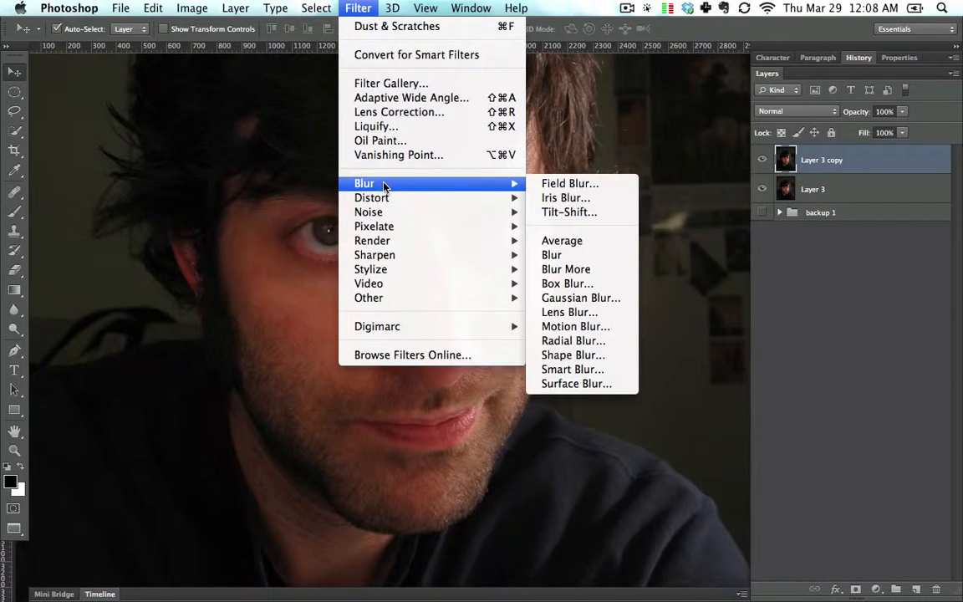
left_click(581, 298)
left_click_drag(485, 158, 643, 150)
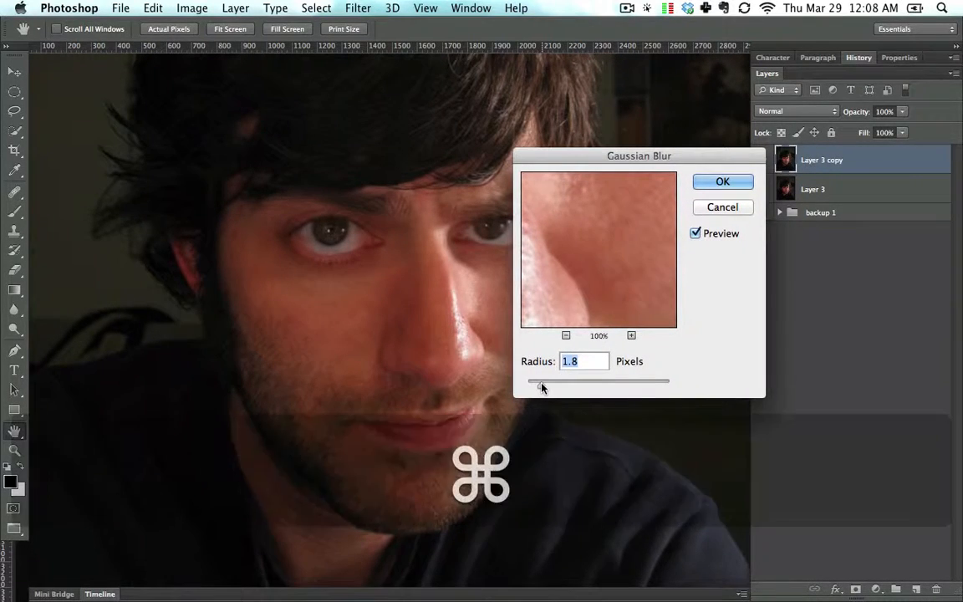
key("super+equal")
key("super+equal")
key("super+equal")
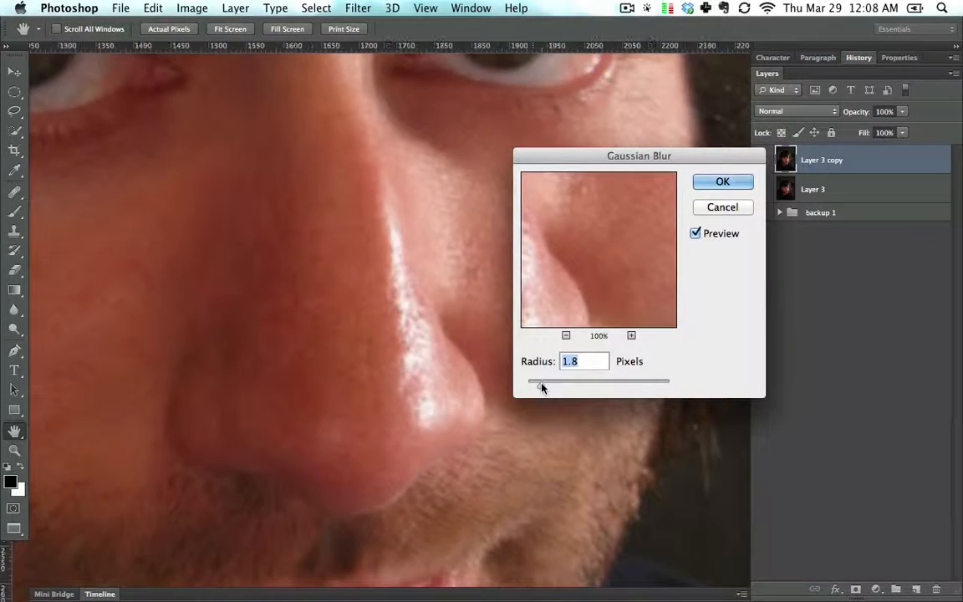
Step: Compare the skin around the nose with and without the Gaussian Blur preview
left_click(695, 235)
left_click(695, 235)
left_click(696, 235)
left_click(696, 235)
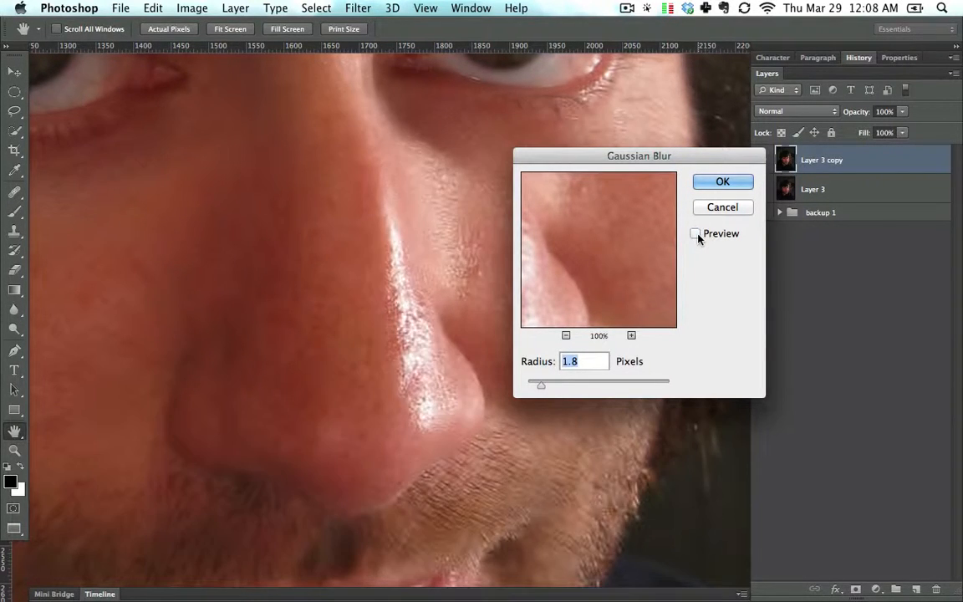
left_click(696, 235)
left_click(696, 235)
left_click(696, 235)
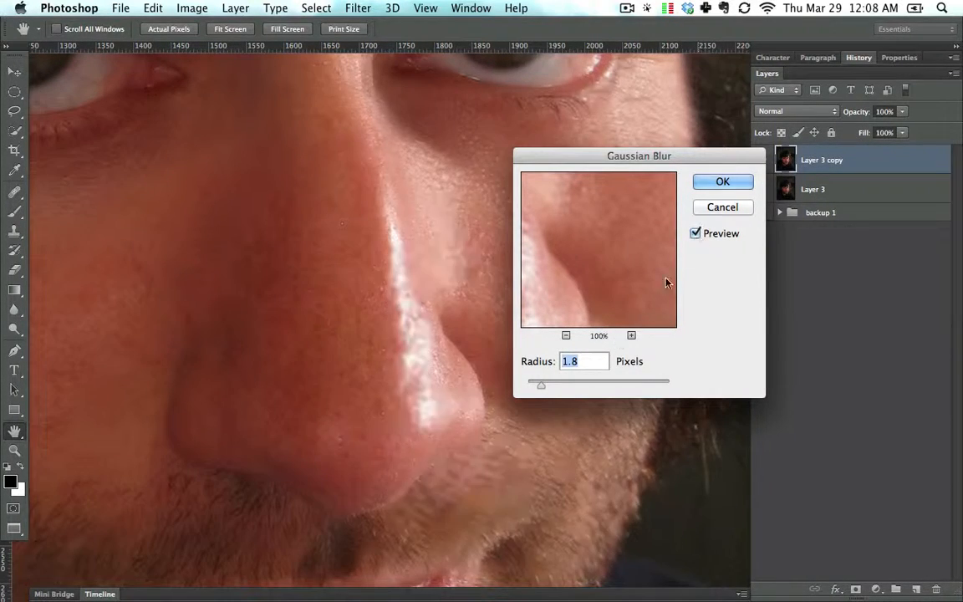
Step: Set the Gaussian Blur radius to 1.2 pixels and apply it to the duplicated layer
left_click(536, 387)
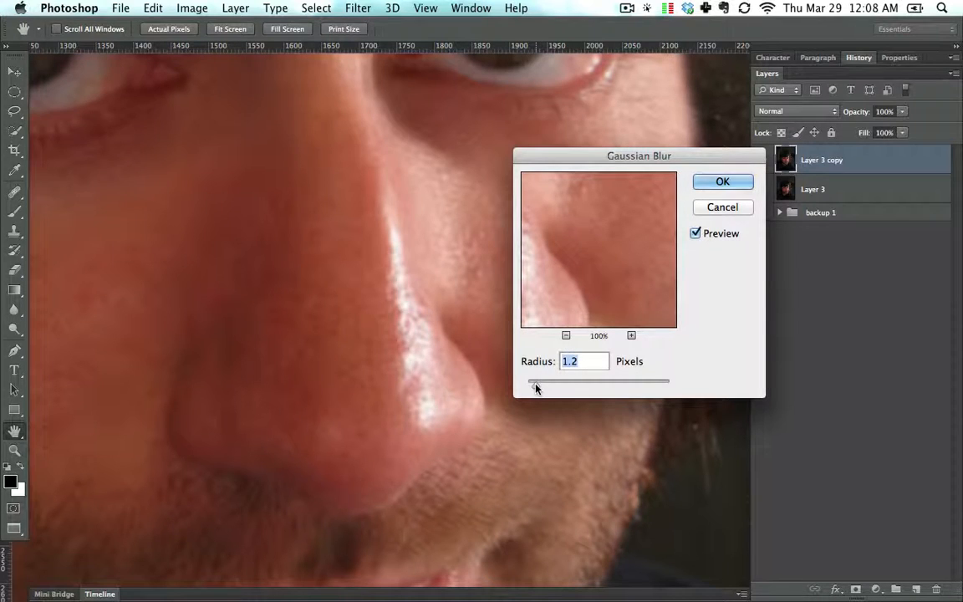
left_click(696, 234)
left_click(722, 181)
key("v")
Step: Erase both eyes from the blurred Layer 3 copy with a 200 px Eraser brush
key("super+minus")
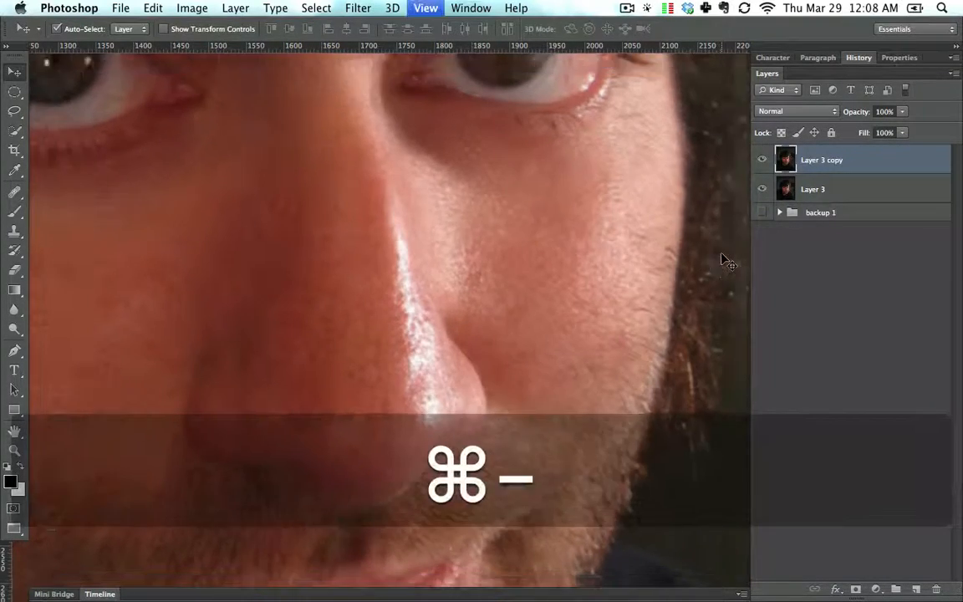
key("super+minus")
key("super+minus")
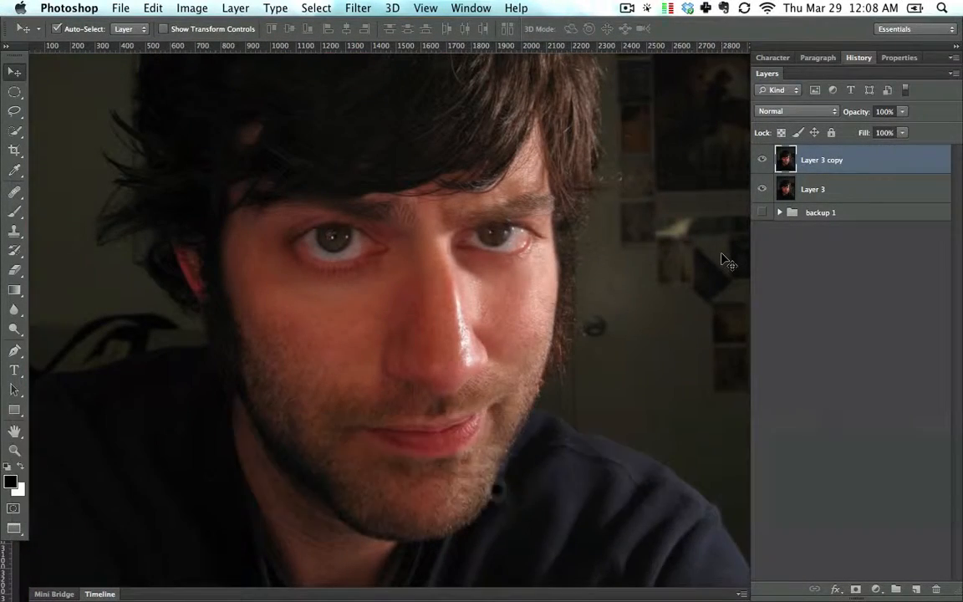
key("super+minus")
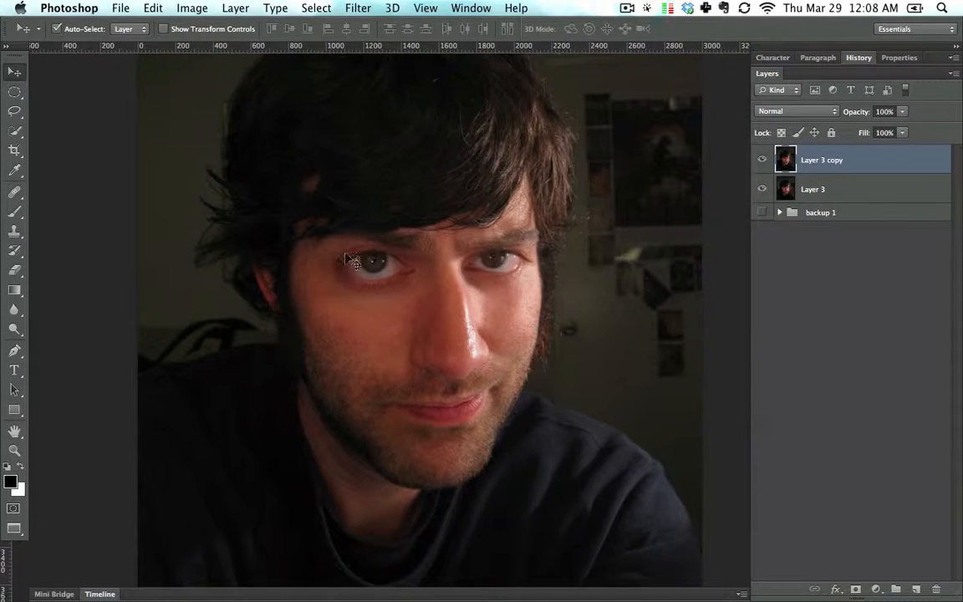
key("e")
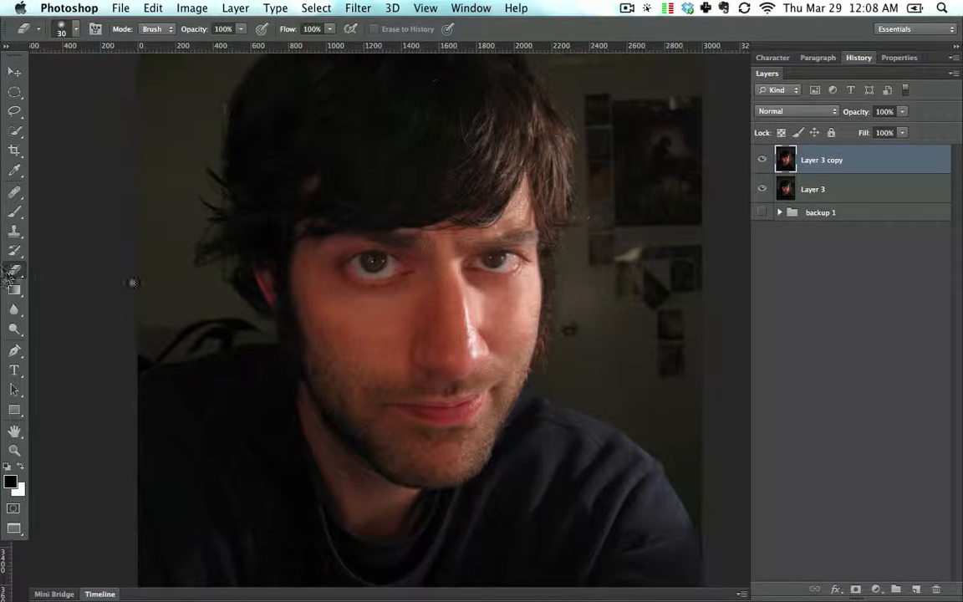
key("bracketright")
key("bracketright")
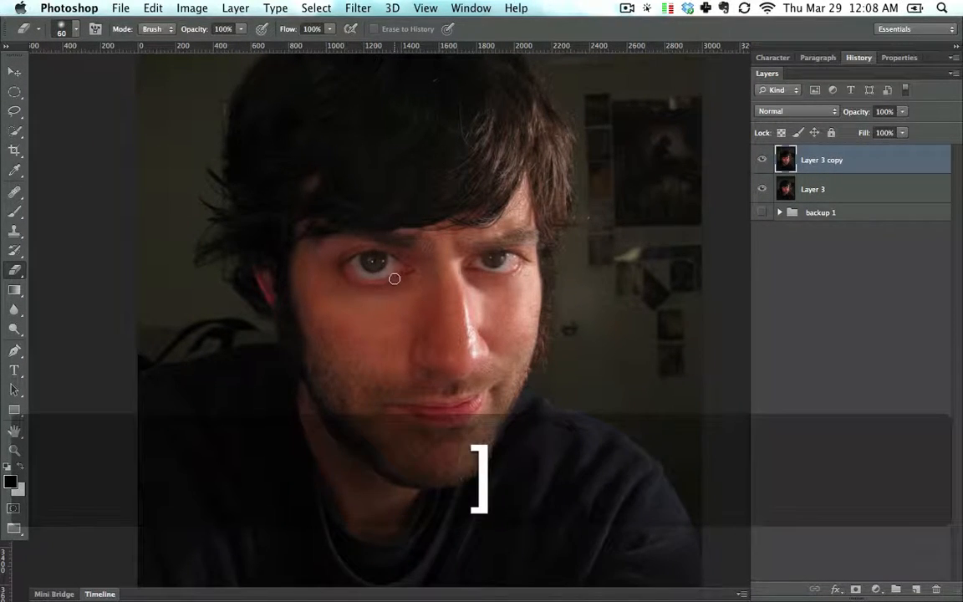
key("bracketright")
key("bracketright")
key("bracketright")
key("bracketright")
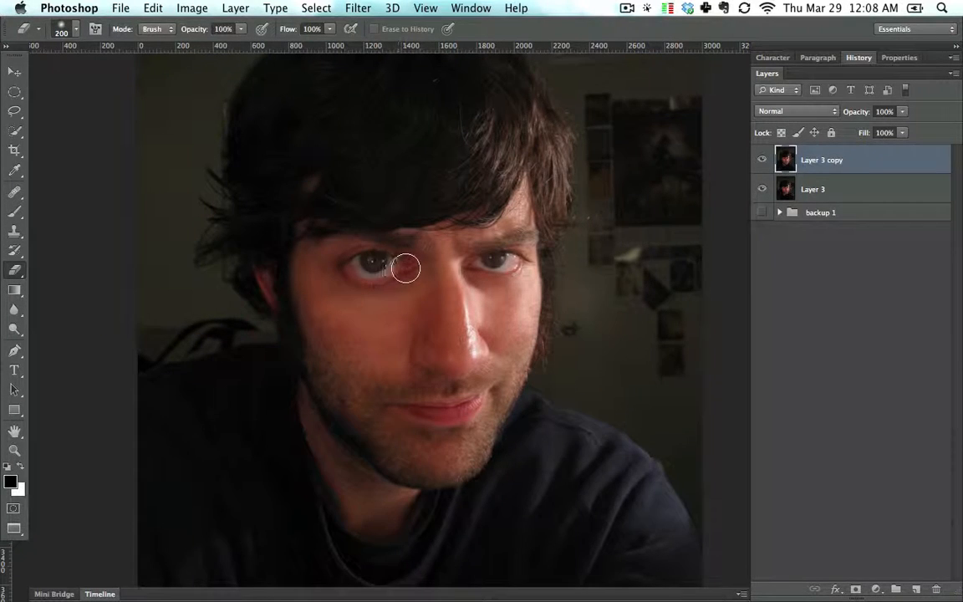
key("super+equal")
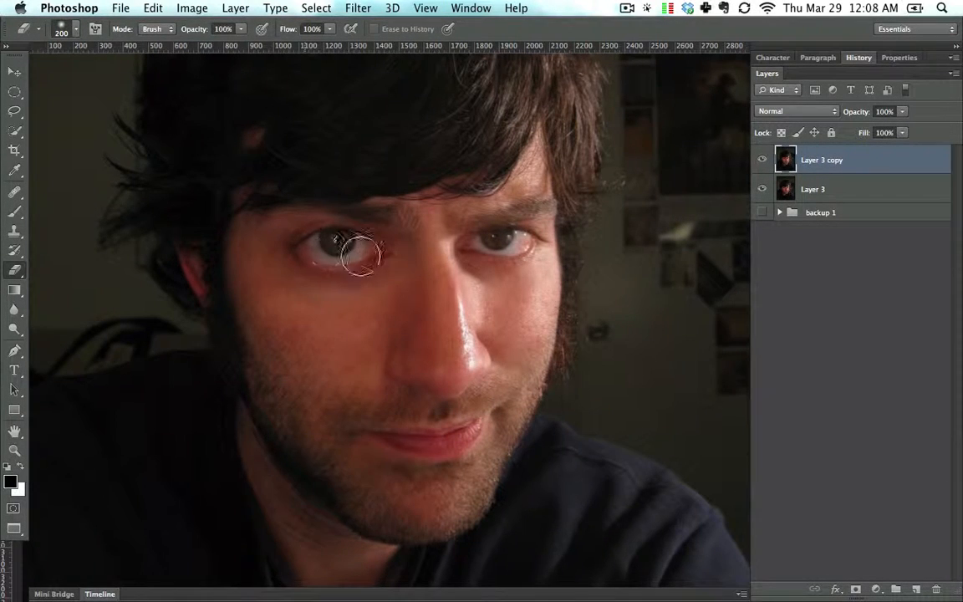
left_click_drag(475, 242, 506, 233)
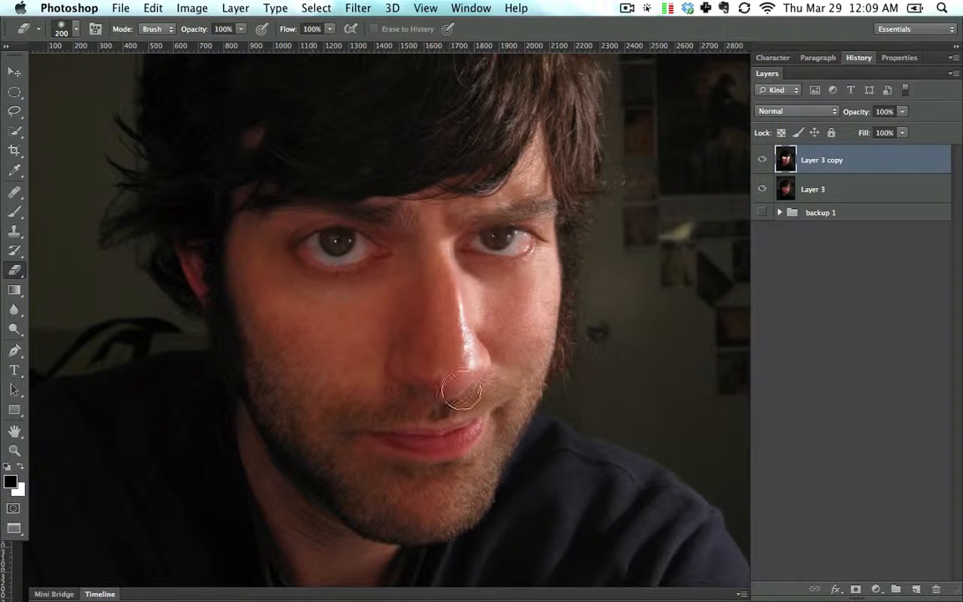
Step: Erase the blurred layer over the mouth, beard and jaw and along both sides of the face
key("space")
left_click_drag(377, 438, 373, 351)
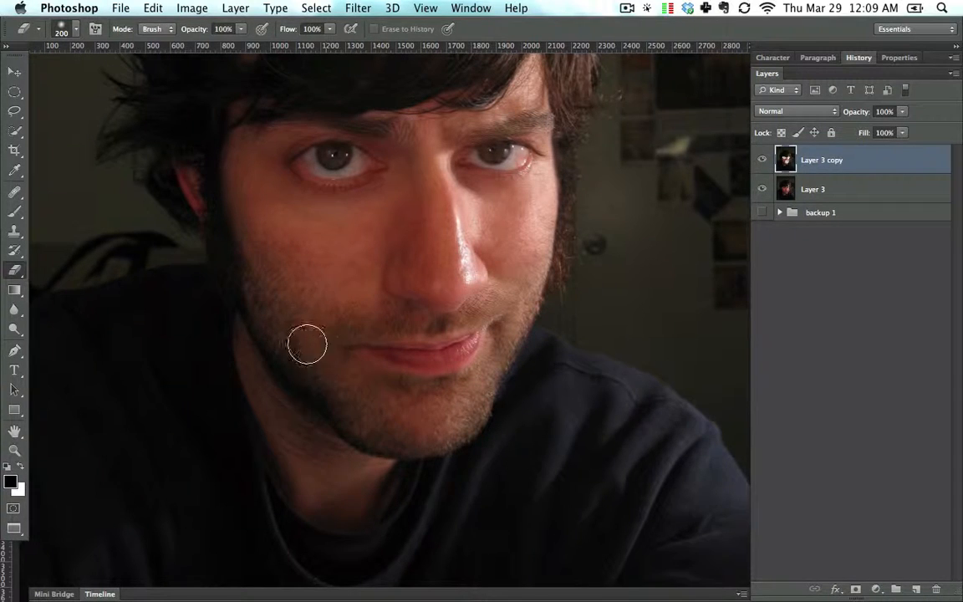
key("space")
left_click_drag(281, 334, 323, 323)
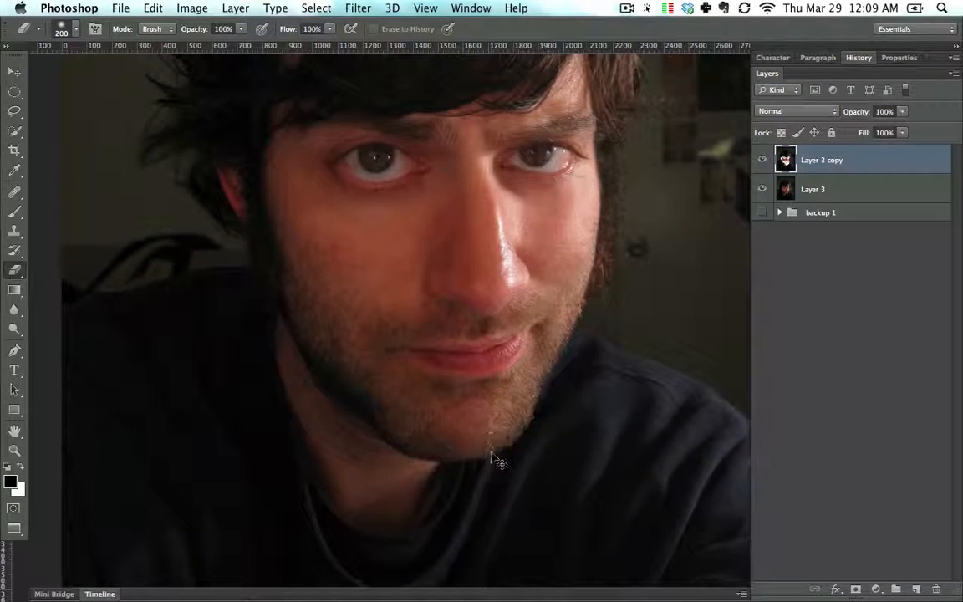
key("super+minus")
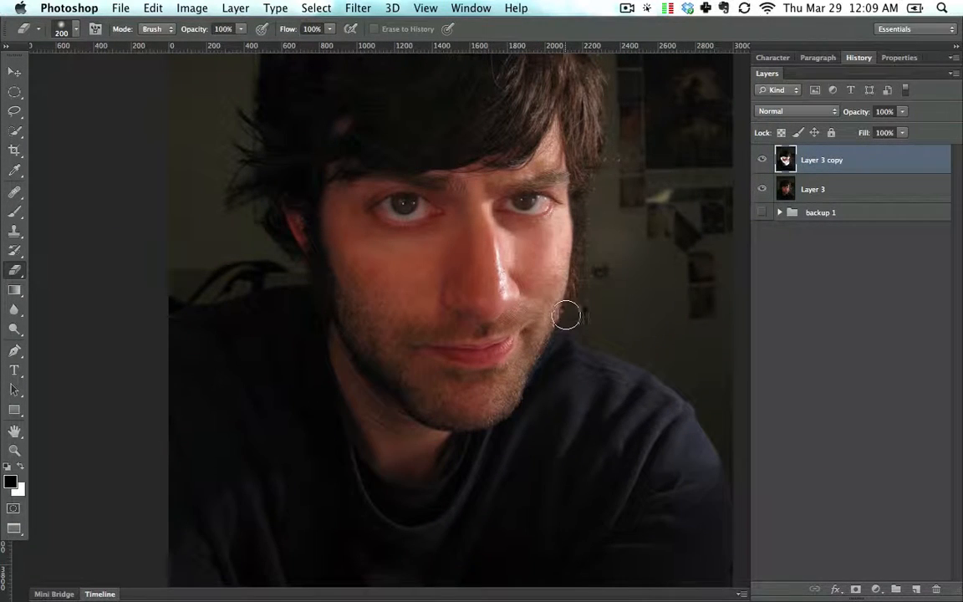
key("space")
left_click_drag(584, 189, 569, 266)
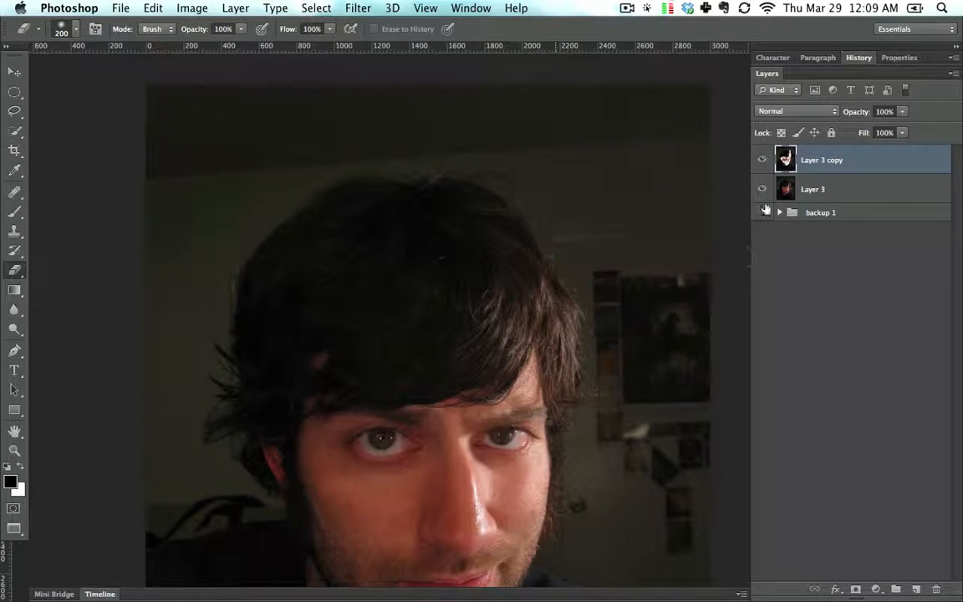
Step: Hide Layer 3 to expose the erased areas, erase the blurred layer over the hair, and show Layer 3 again
left_click_drag(764, 210, 759, 192)
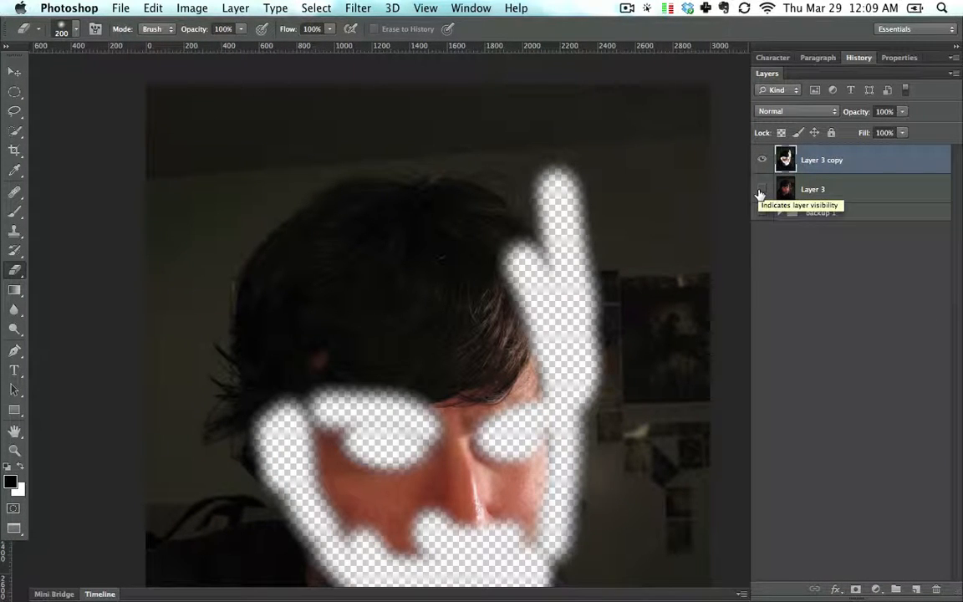
mouse_move(500, 237)
left_mouse_down()
mouse_move(472, 245)
mouse_move(514, 198)
mouse_move(242, 224)
mouse_move(400, 193)
mouse_move(347, 183)
mouse_move(282, 266)
mouse_move(222, 294)
mouse_move(381, 245)
mouse_move(354, 285)
mouse_move(438, 254)
mouse_move(454, 261)
mouse_move(471, 309)
mouse_move(493, 310)
mouse_move(497, 342)
mouse_move(483, 366)
mouse_move(490, 330)
mouse_move(431, 365)
mouse_move(424, 350)
mouse_move(361, 359)
mouse_move(325, 342)
mouse_move(380, 310)
mouse_move(294, 324)
mouse_move(401, 286)
left_mouse_up()
left_click_drag(269, 306, 213, 288)
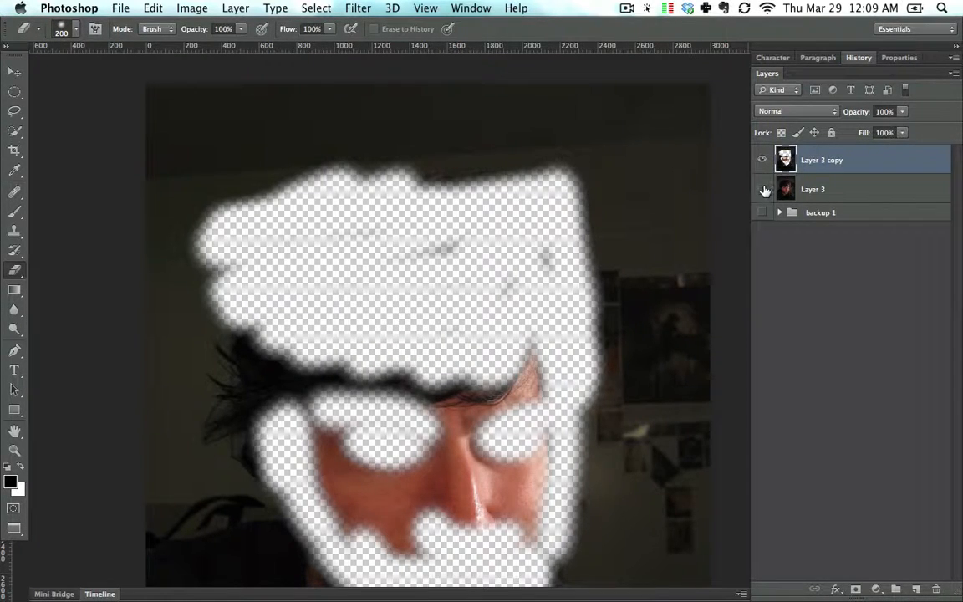
left_click(762, 189)
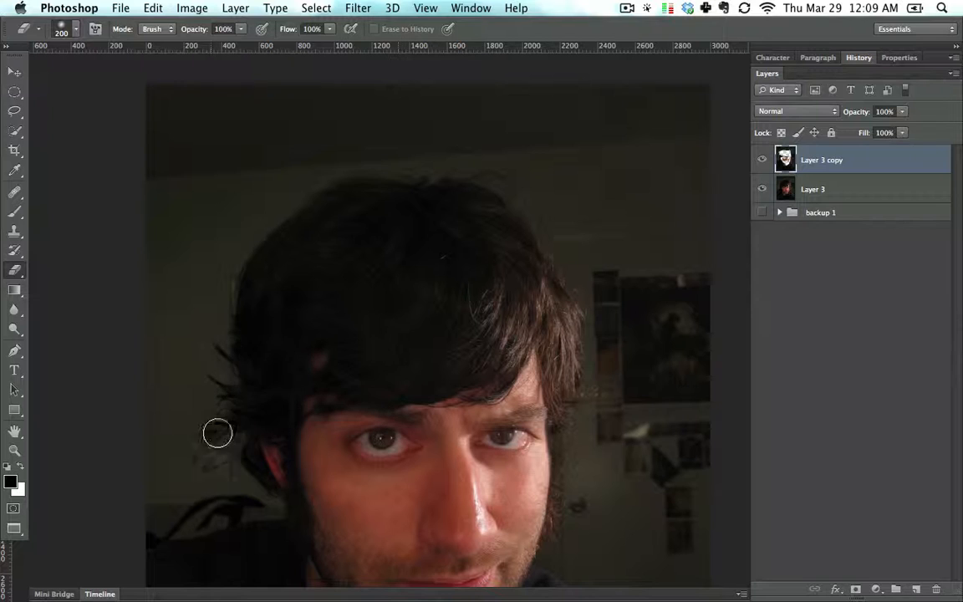
Step: Hide Layer 3 copy to compare the face with and without the softening
key("space")
left_click_drag(249, 455, 255, 361)
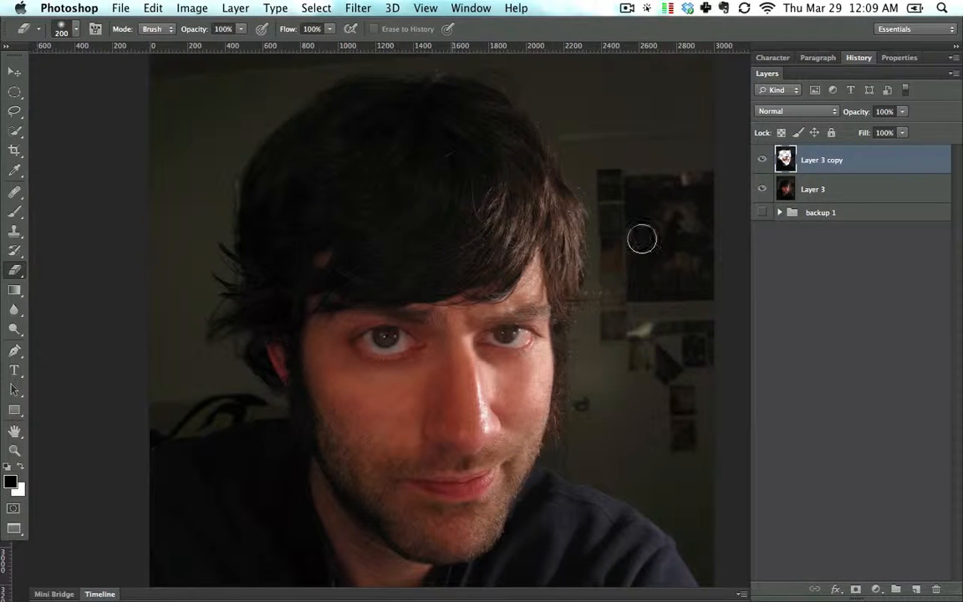
left_click(761, 160)
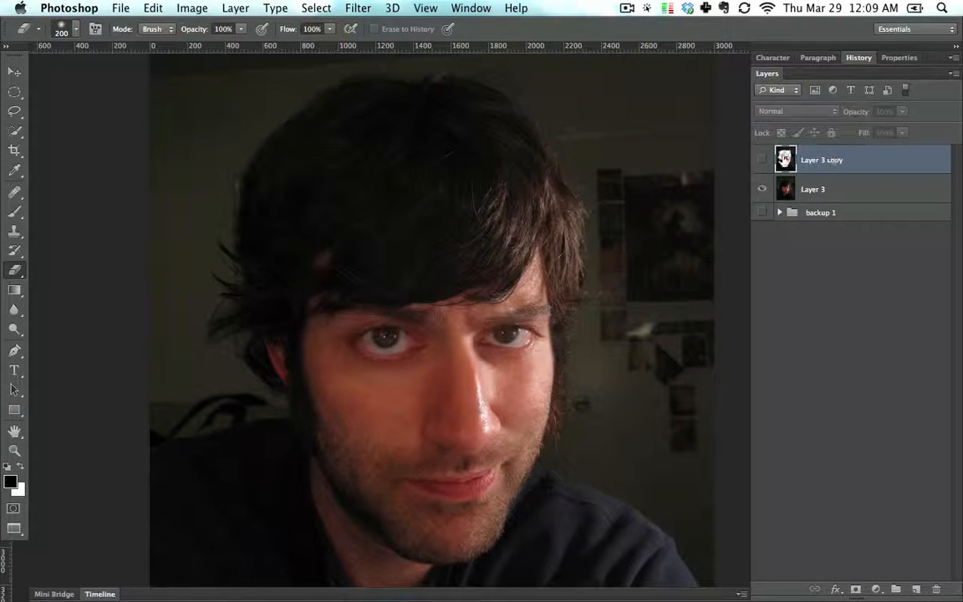
Step: Try erasing the isolated Layer 3 copy over the dark shoulder beside the neck, undo the stroke, and show Layer 3 again
left_click(761, 160, "alt")
key("space")
left_click_drag(275, 439, 314, 91)
mouse_move(270, 248)
left_mouse_down()
mouse_move(286, 391)
mouse_move(326, 125)
mouse_move(317, 102)
mouse_move(309, 135)
left_mouse_up()
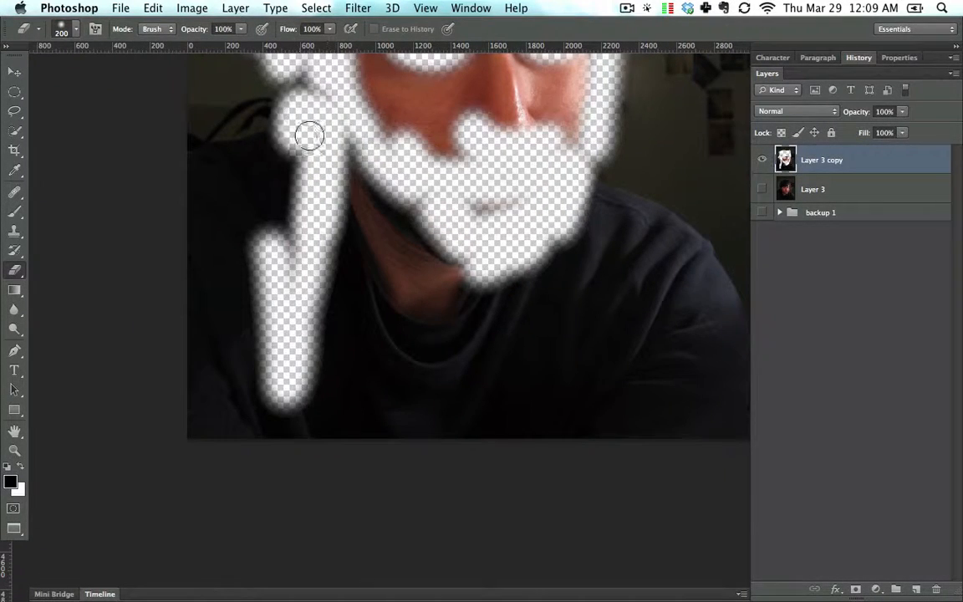
key("super+z")
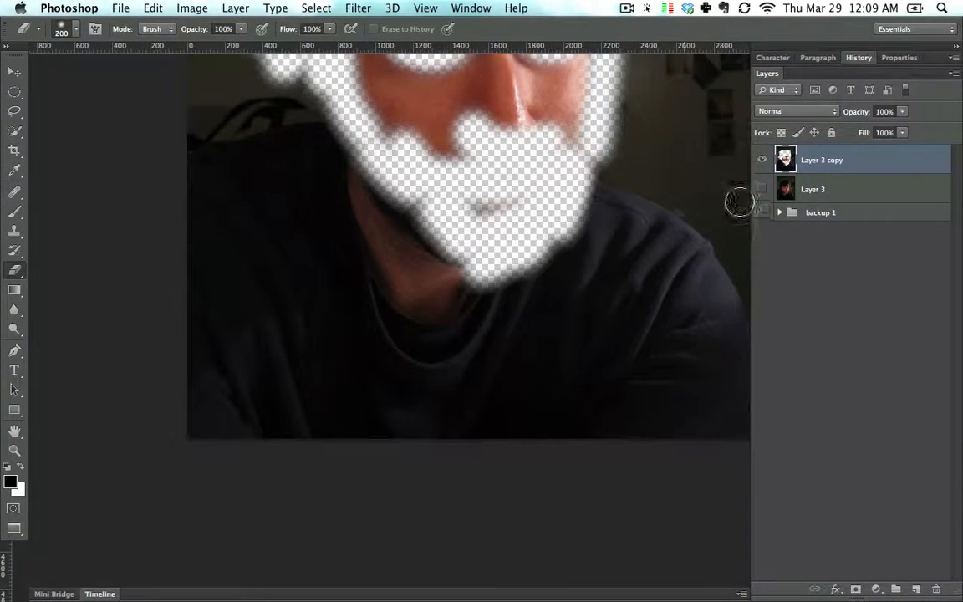
left_click(762, 189)
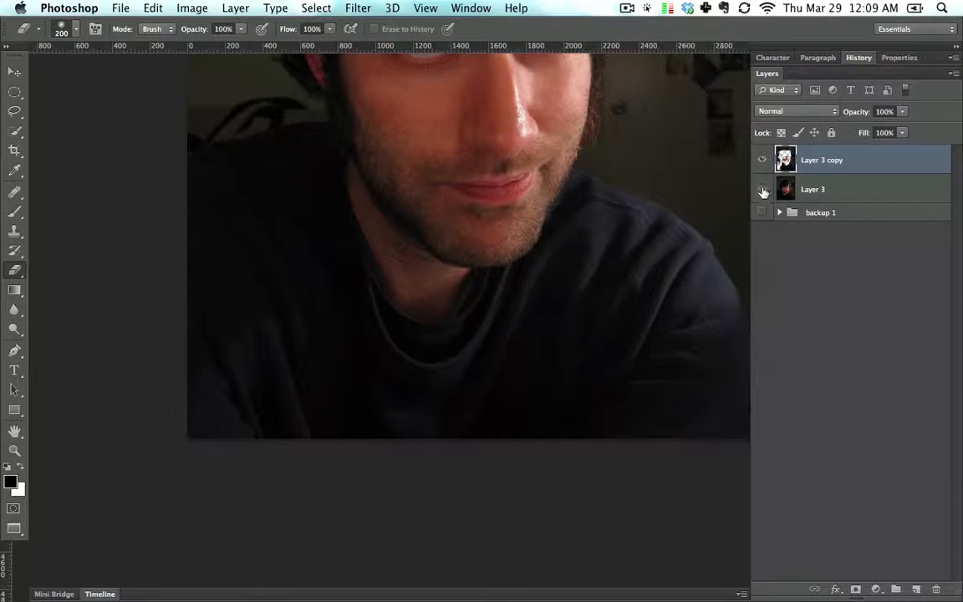
left_click(761, 189)
mouse_move(224, 73)
left_mouse_down()
mouse_move(235, 188)
mouse_move(323, 334)
mouse_move(337, 249)
mouse_move(383, 340)
mouse_move(440, 350)
mouse_move(470, 330)
mouse_move(263, 370)
mouse_move(368, 347)
mouse_move(254, 399)
mouse_move(402, 397)
mouse_move(338, 366)
mouse_move(409, 402)
mouse_move(320, 348)
mouse_move(393, 388)
mouse_move(208, 458)
mouse_move(499, 308)
left_mouse_up()
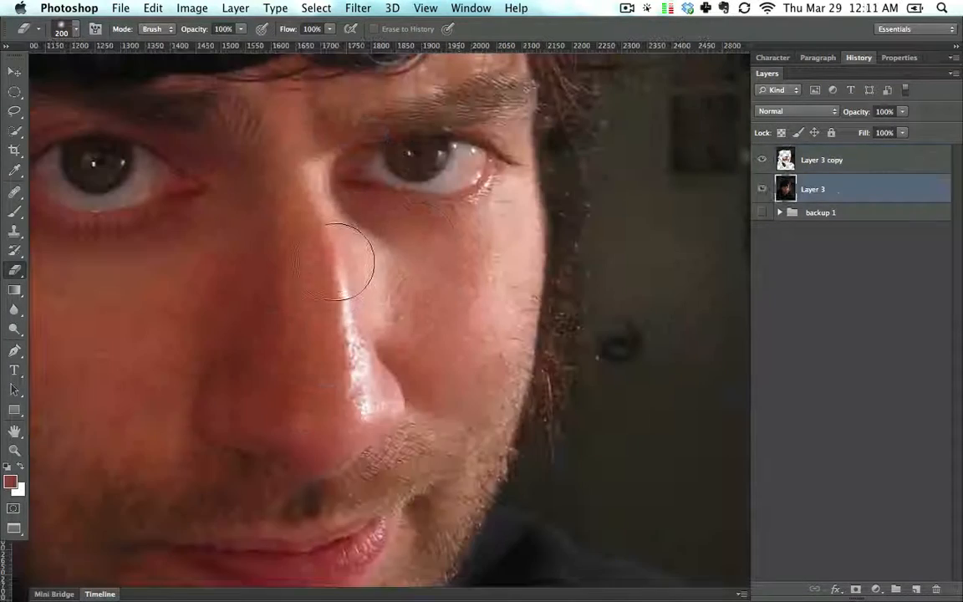
Step: Apply a further Gaussian Blur with a radius of 1.9 pixels to Layer 3 copy, comparing the face with the preview off
key("space")
left_click_drag(334, 261, 417, 247)
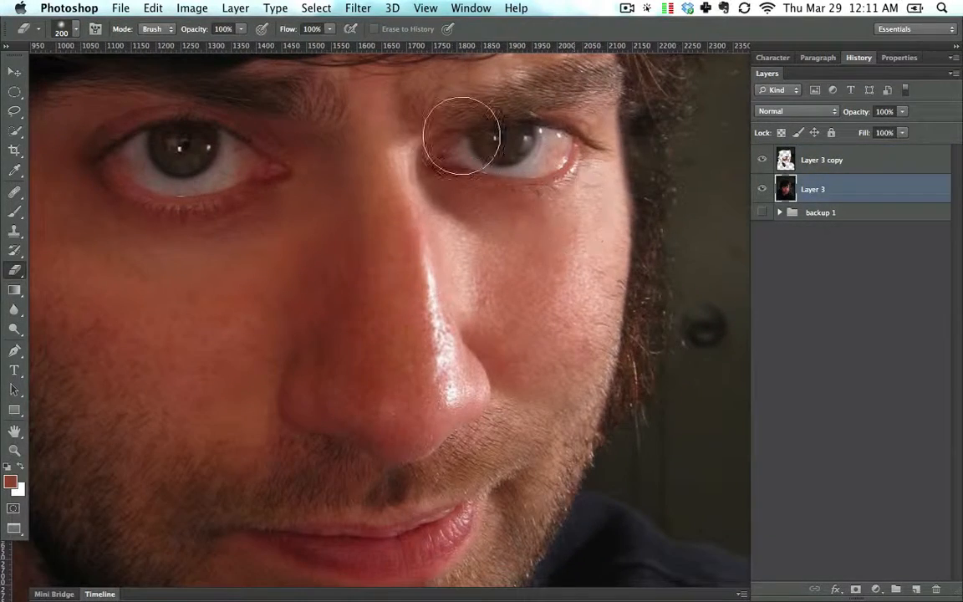
left_click(827, 160)
left_click(358, 8)
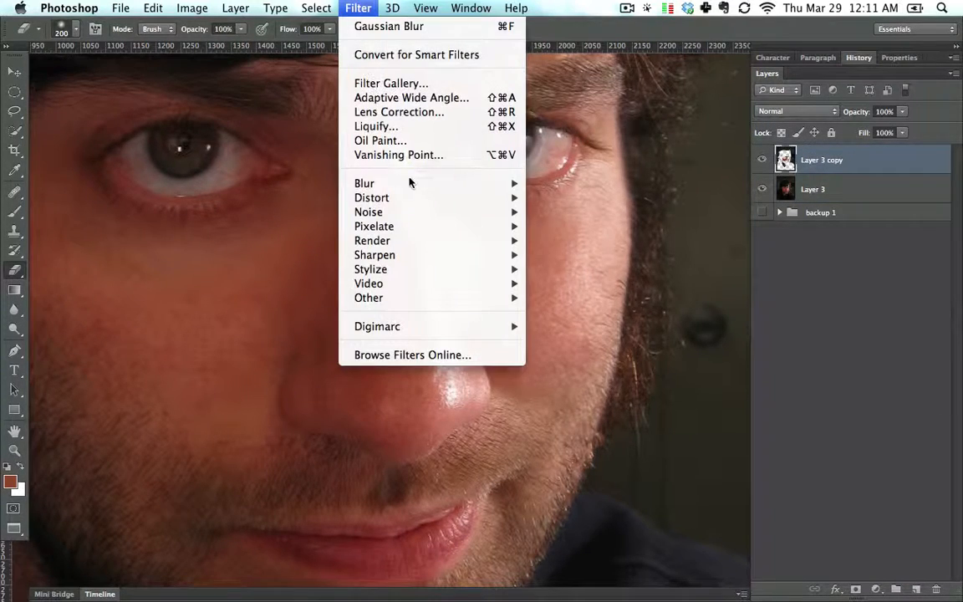
mouse_move(430, 185)
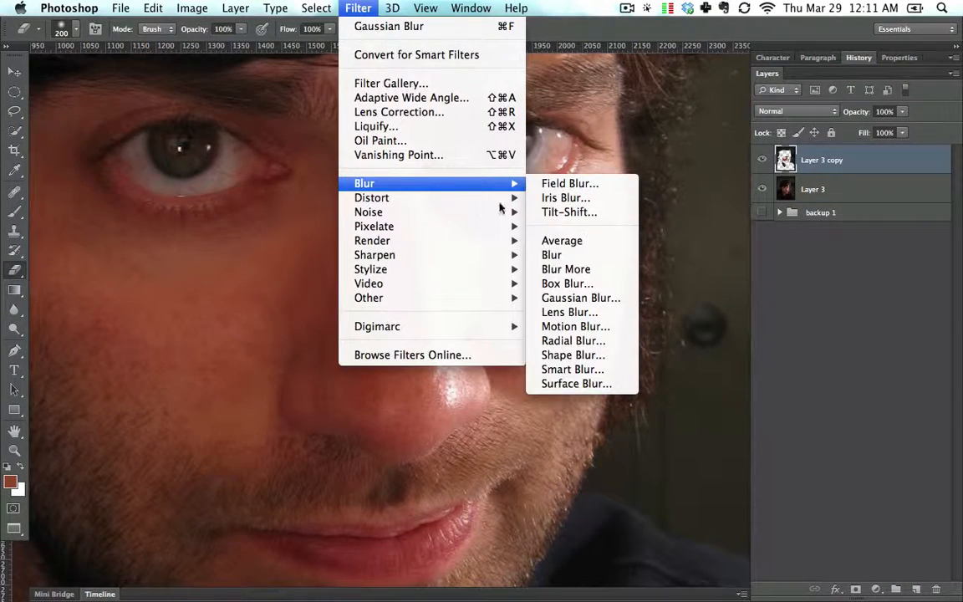
left_click(589, 300)
left_click_drag(615, 149, 779, 149)
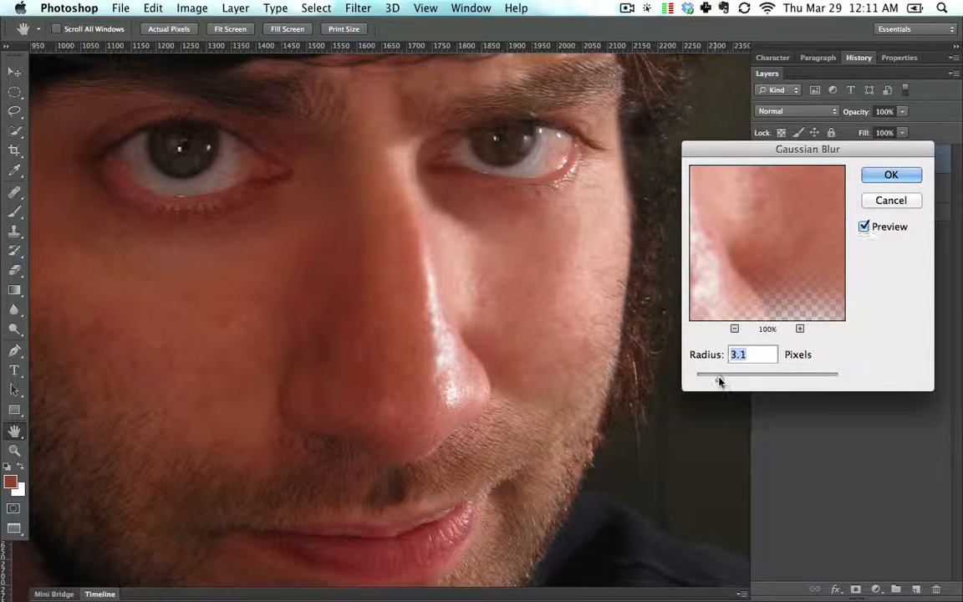
left_click_drag(720, 381, 710, 381)
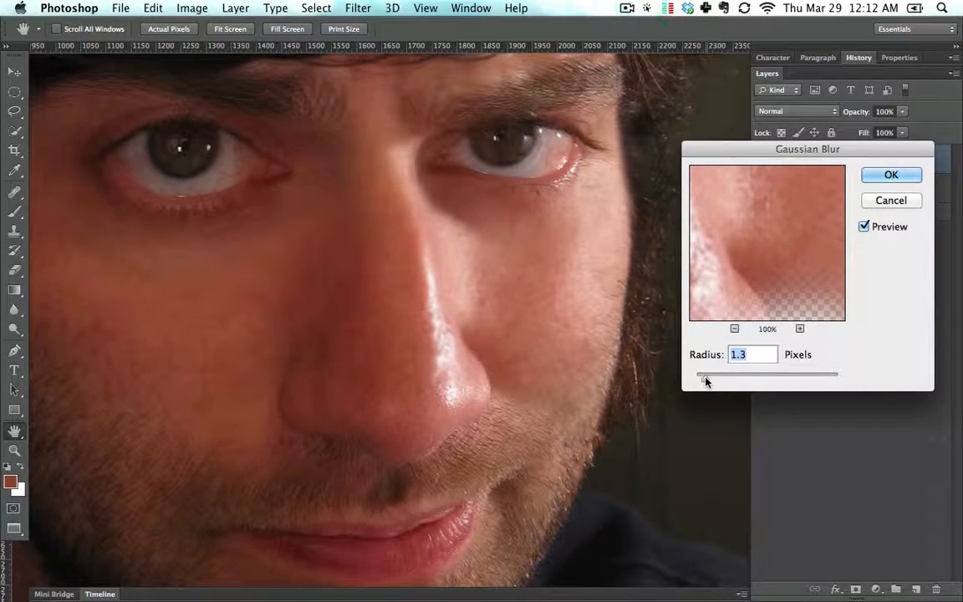
left_click(865, 231)
left_click(865, 231)
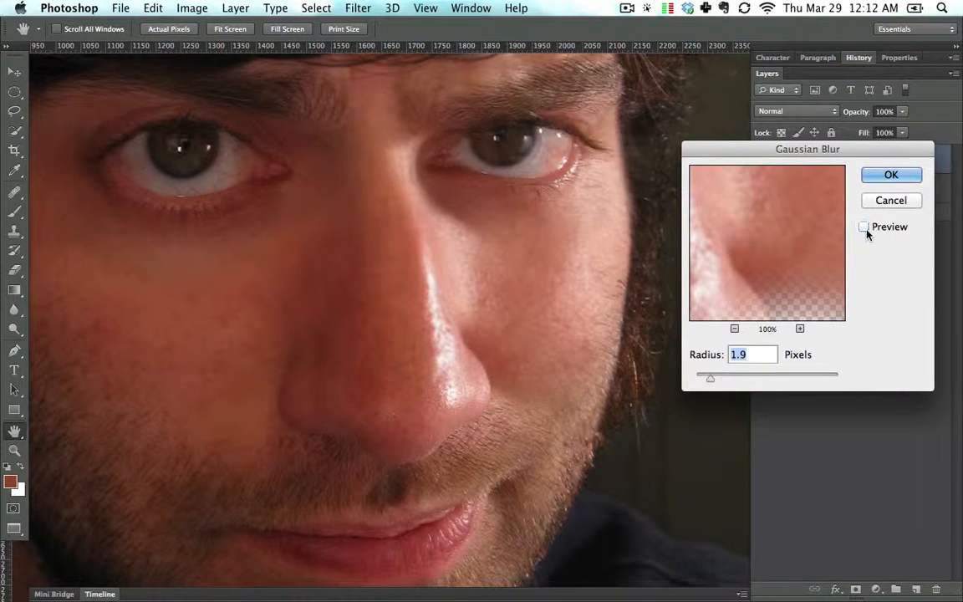
left_click(879, 175)
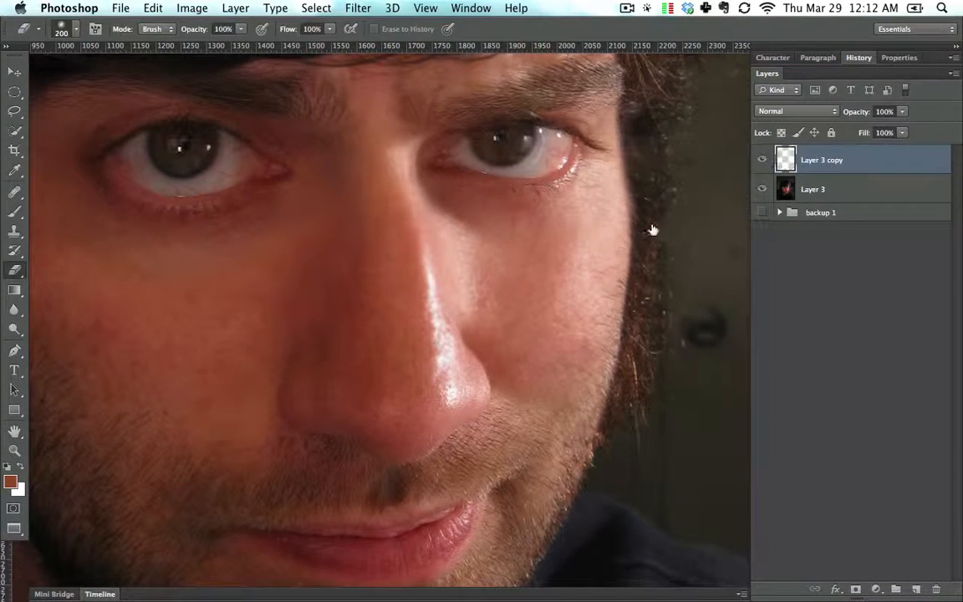
Step: Merge Layer 3 copy and Layer 3 into a single layer
key("super+0")
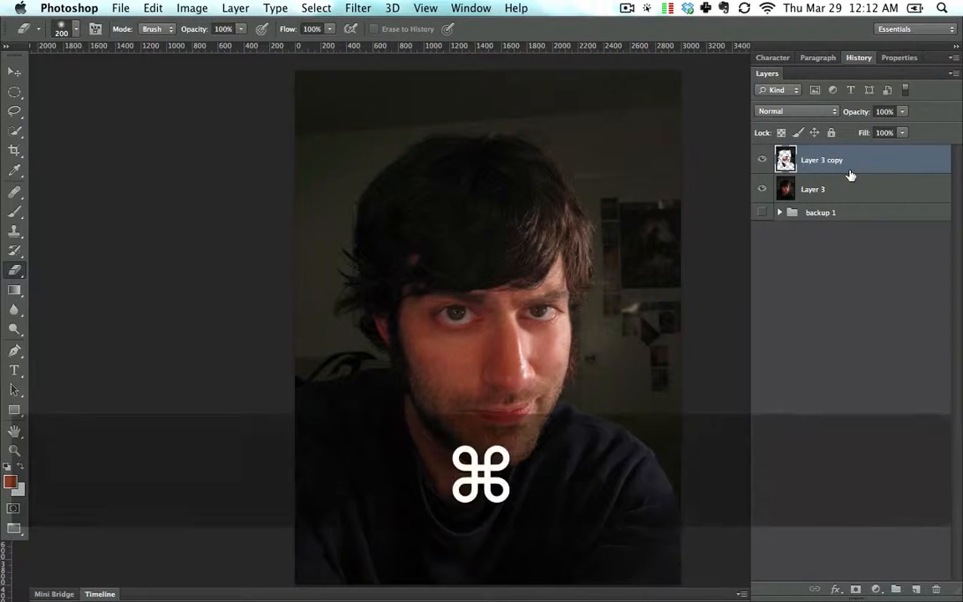
left_click(853, 189, "shift")
right_click(853, 189)
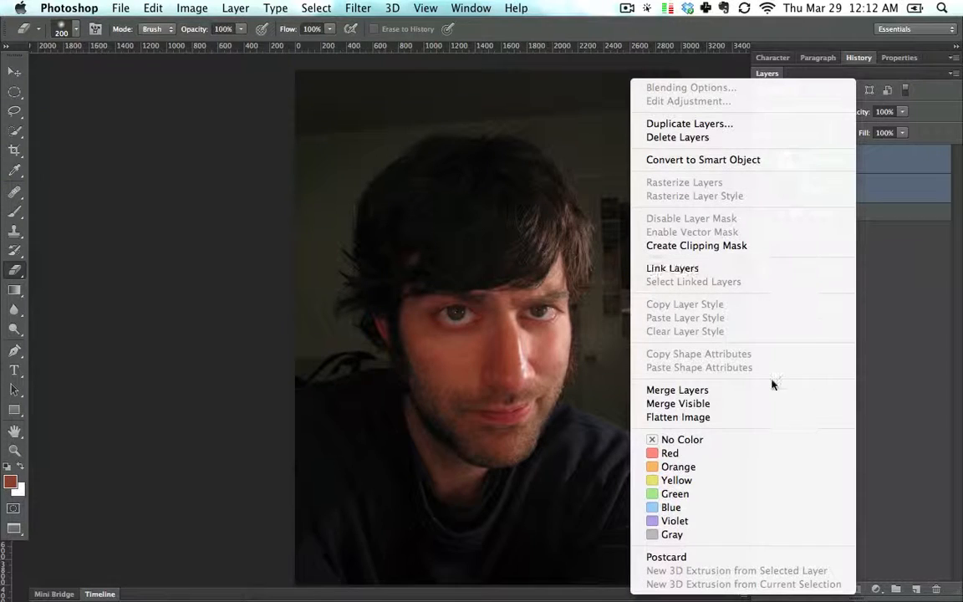
left_click(709, 389)
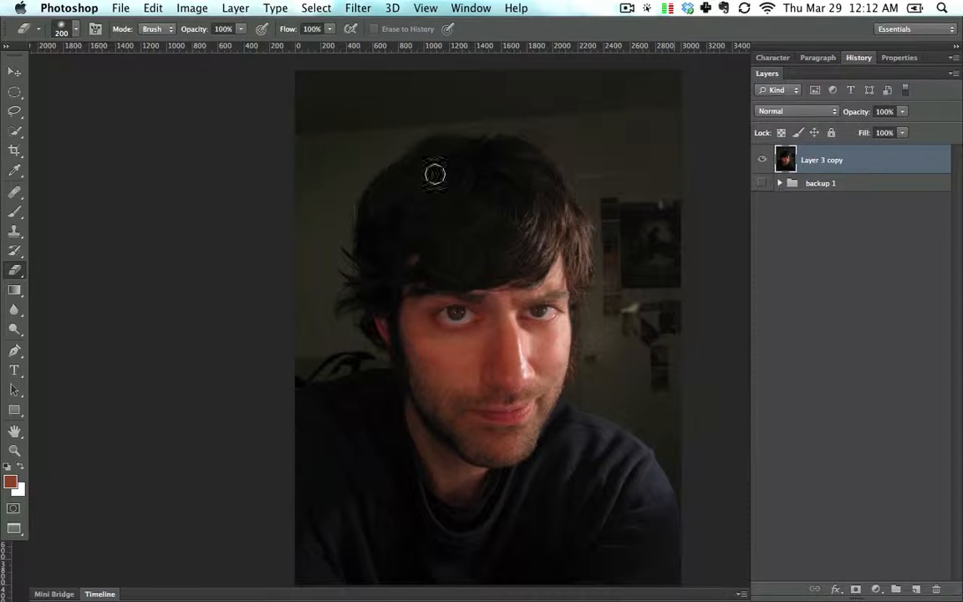
Step: Check the document's pixel dimensions in Image Size and leave without changing them
left_click(180, 7)
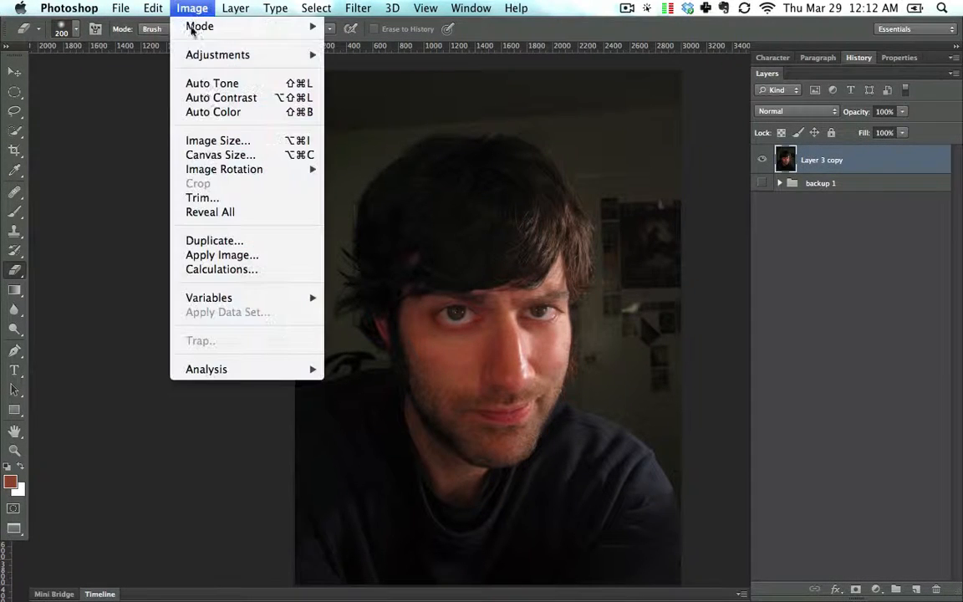
left_click(222, 141)
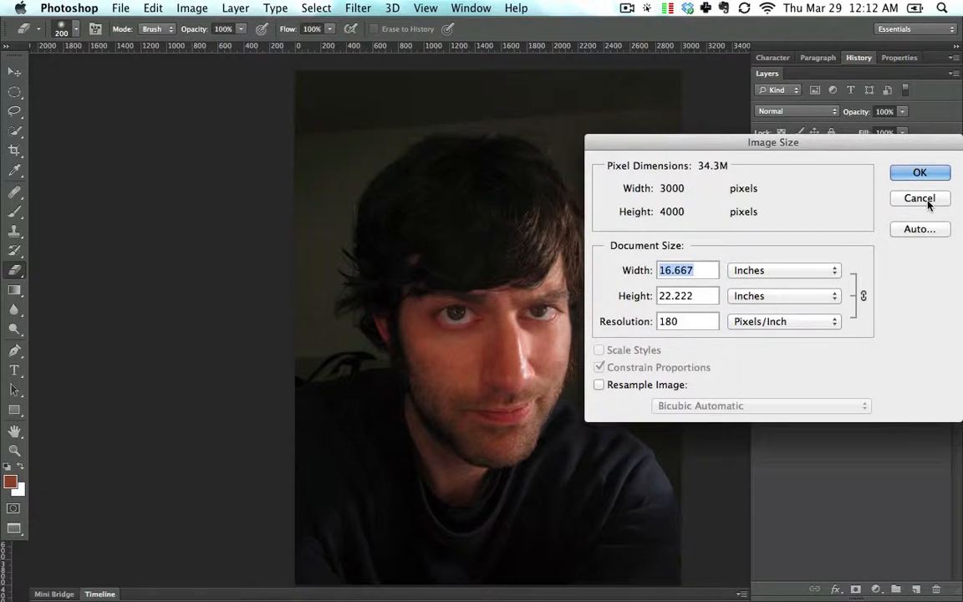
left_click(919, 196)
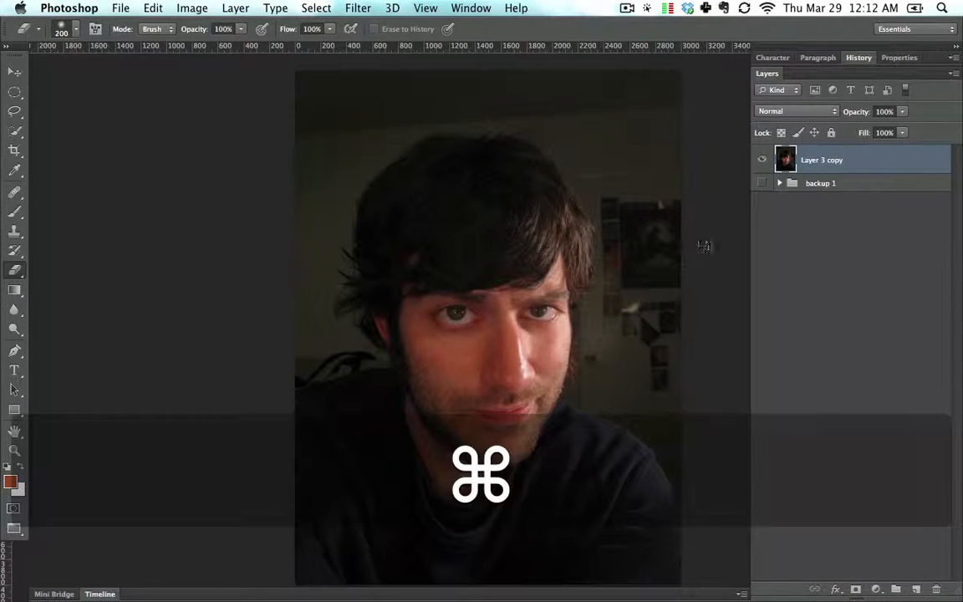
Step: Narrow the merged portrait layer to 98.07% width with Free Transform, pulling its right edge inward, and return to the Eraser tool
key("super+t")
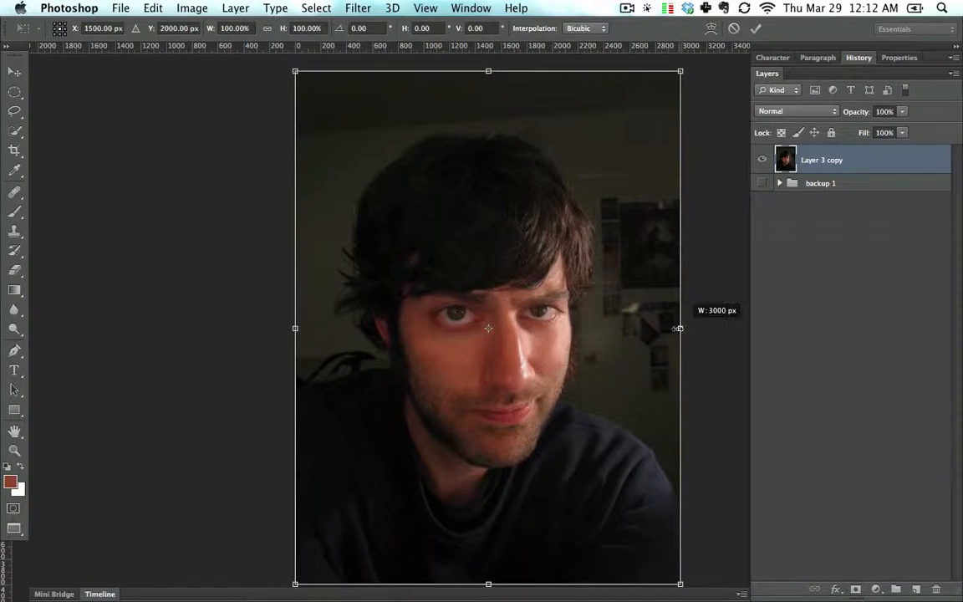
left_click_drag(677, 329, 675, 328)
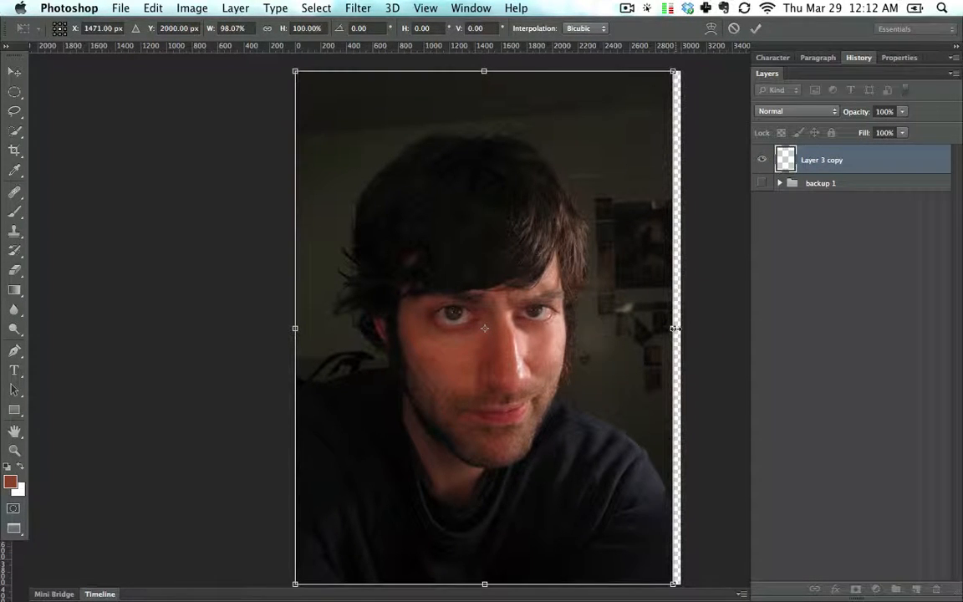
key("Return")
key("e")
Step: Expand the backup 1 group and move the original Layer 0 out of it to the top of the layer stack
key("space")
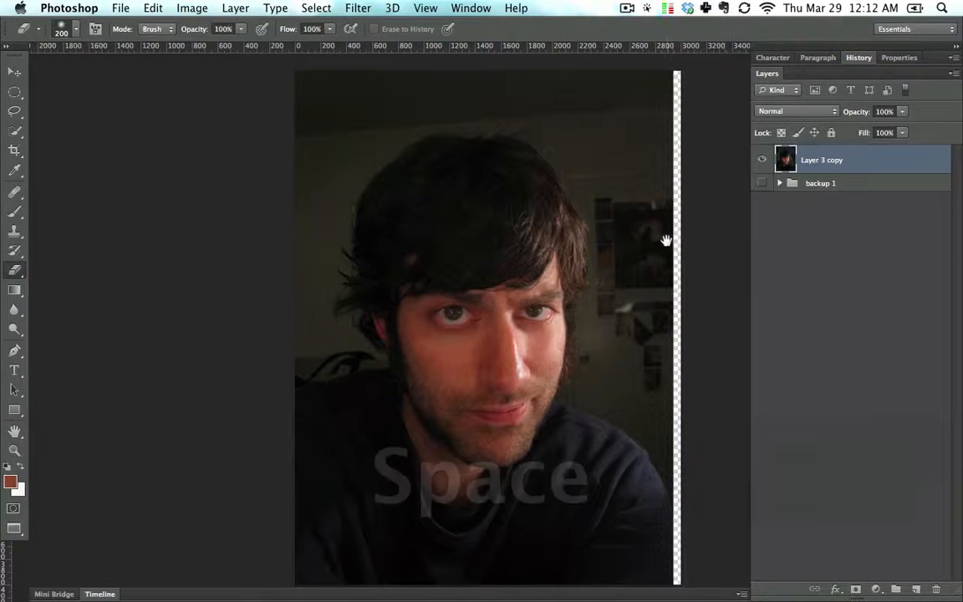
left_click_drag(649, 239, 562, 170)
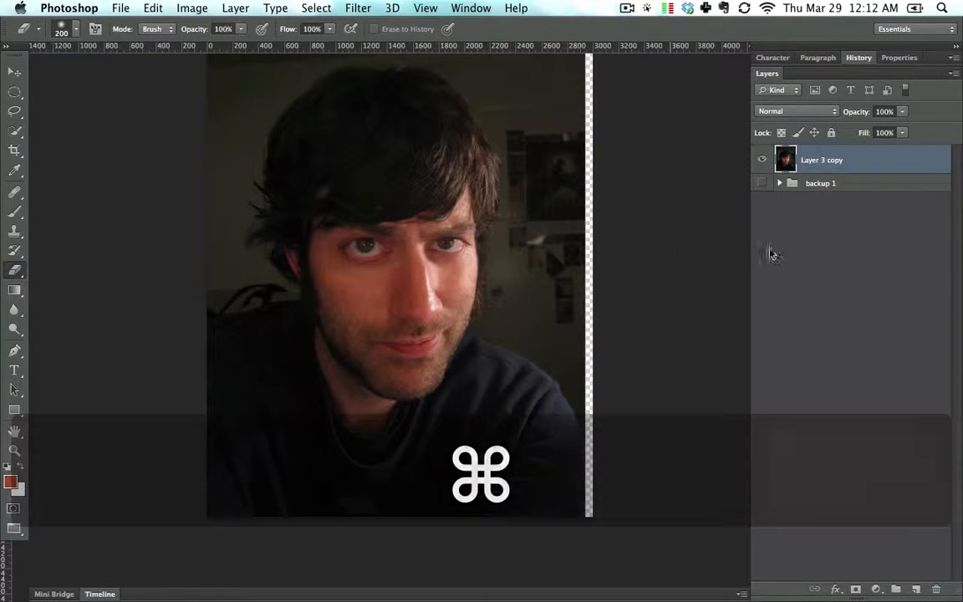
left_click(779, 183)
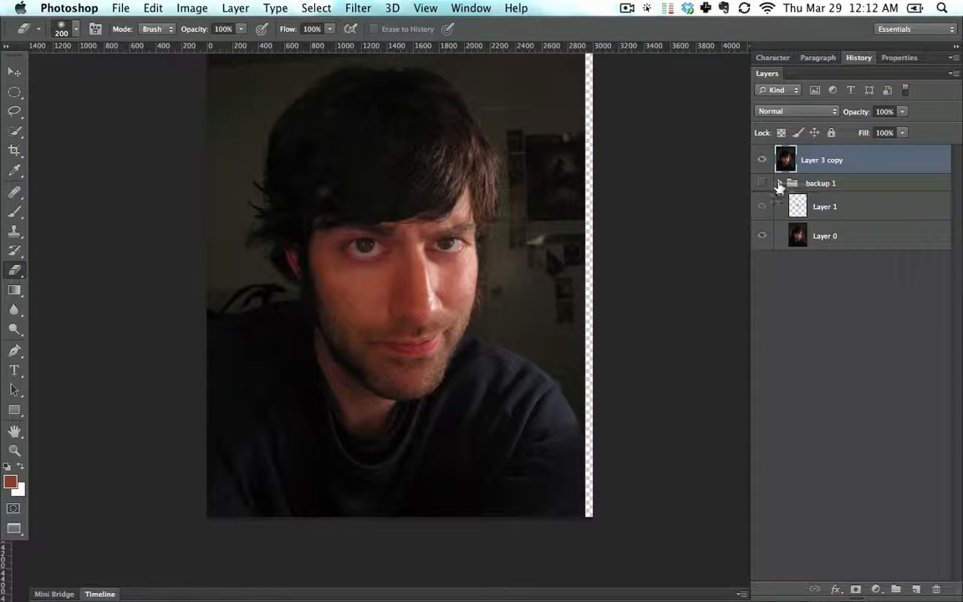
left_click(826, 237)
key("super+shift+bracketright")
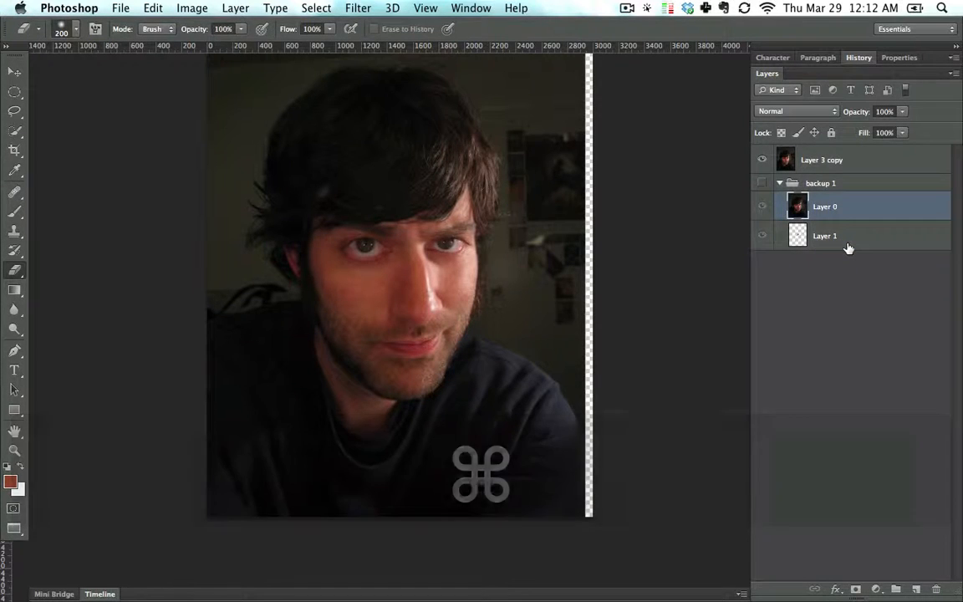
key("super+shift+bracketright")
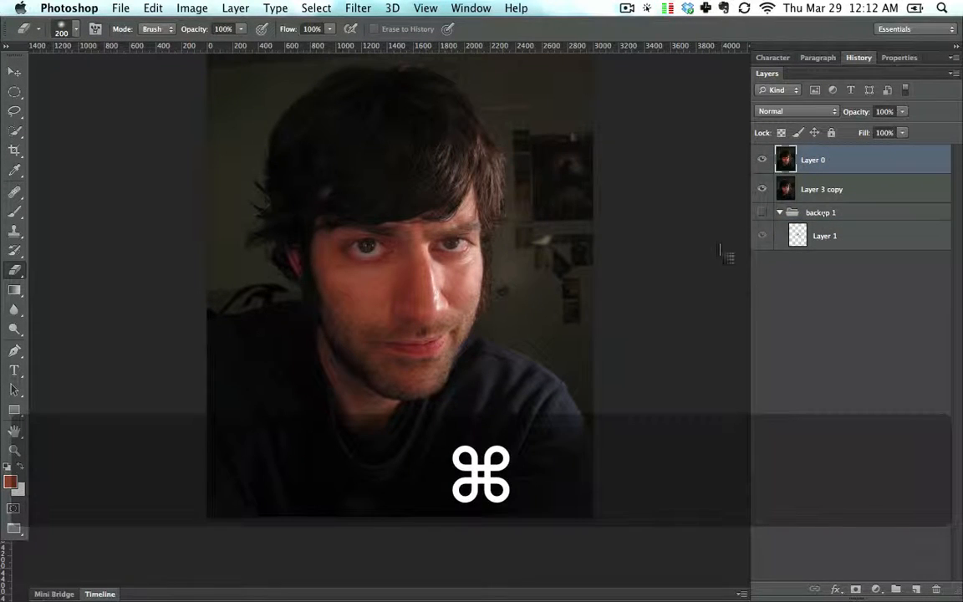
Step: Compare the narrowed portrait with the original by repeatedly undoing and redoing Layer 0's move to the top
key("super+z")
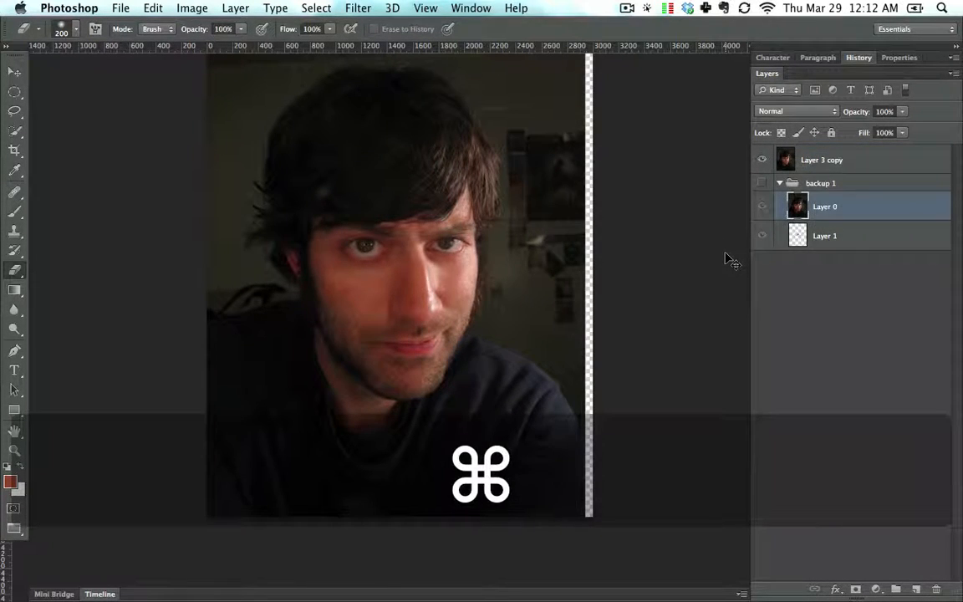
key("super+z")
key("super+minus")
key("super+z")
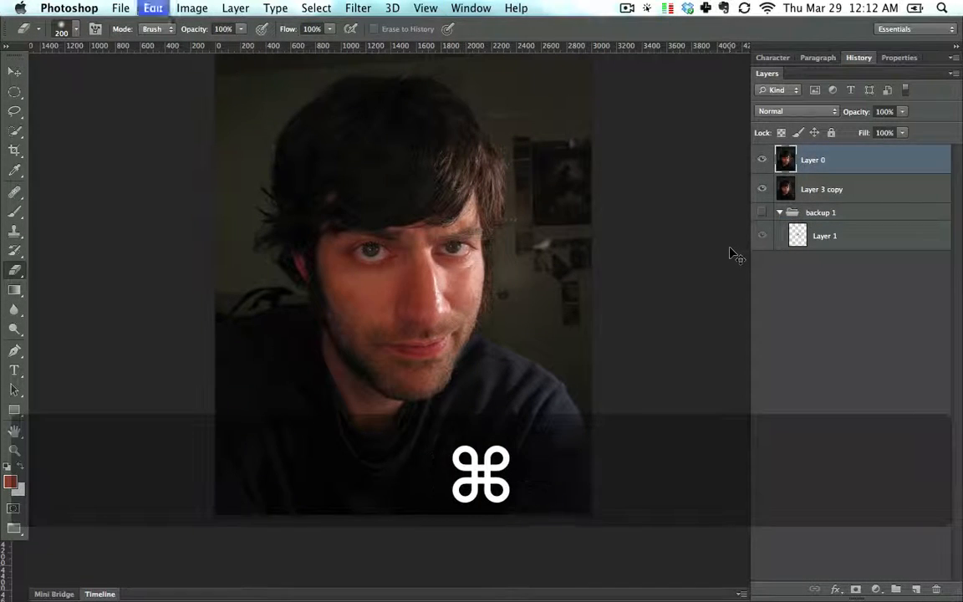
key("super+z")
key("super+z")
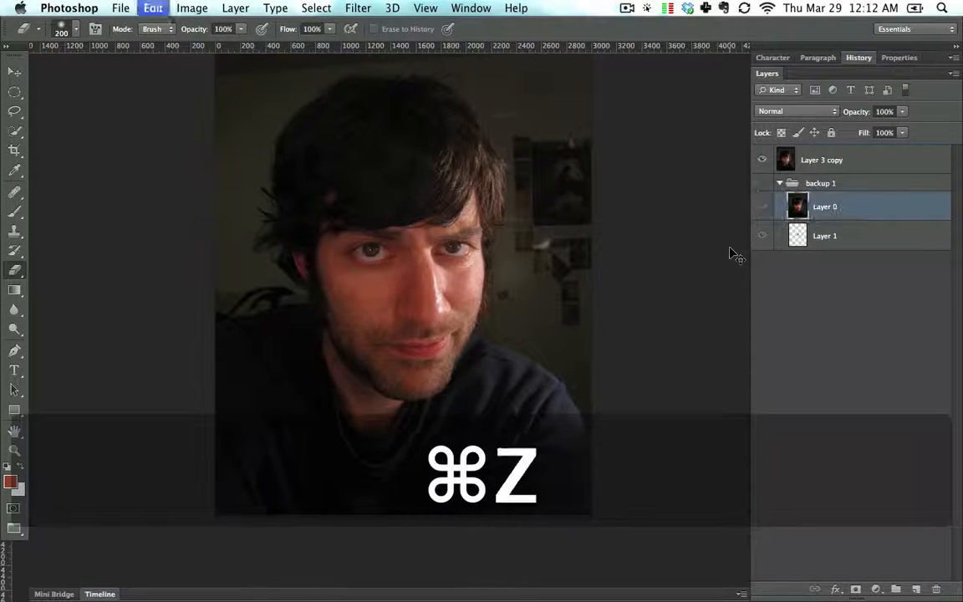
key("super+z")
key("super+z")
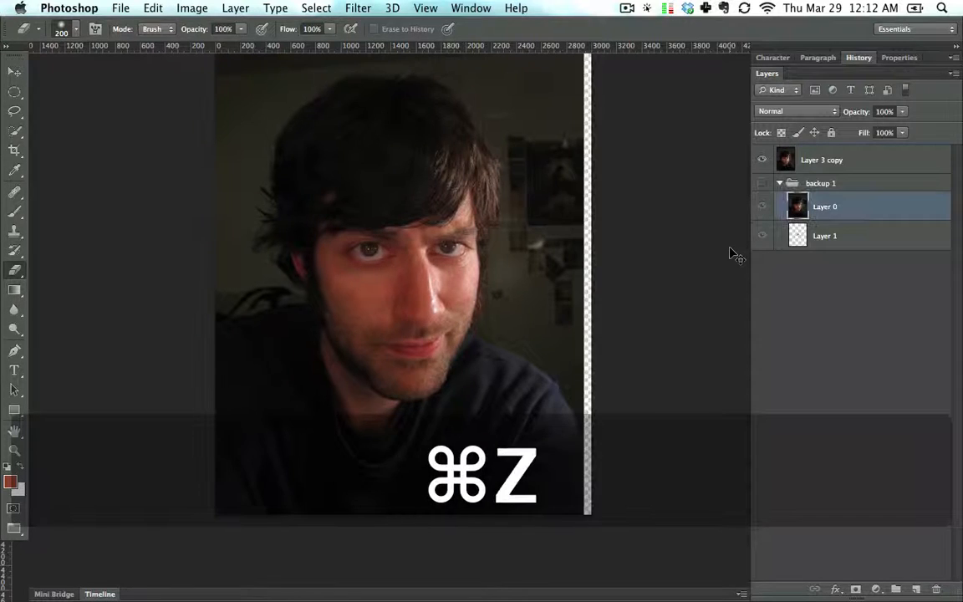
Step: Examine the face closer up, switching between the narrowed and original versions, and leave Layer 0's move undone
key("super+equal")
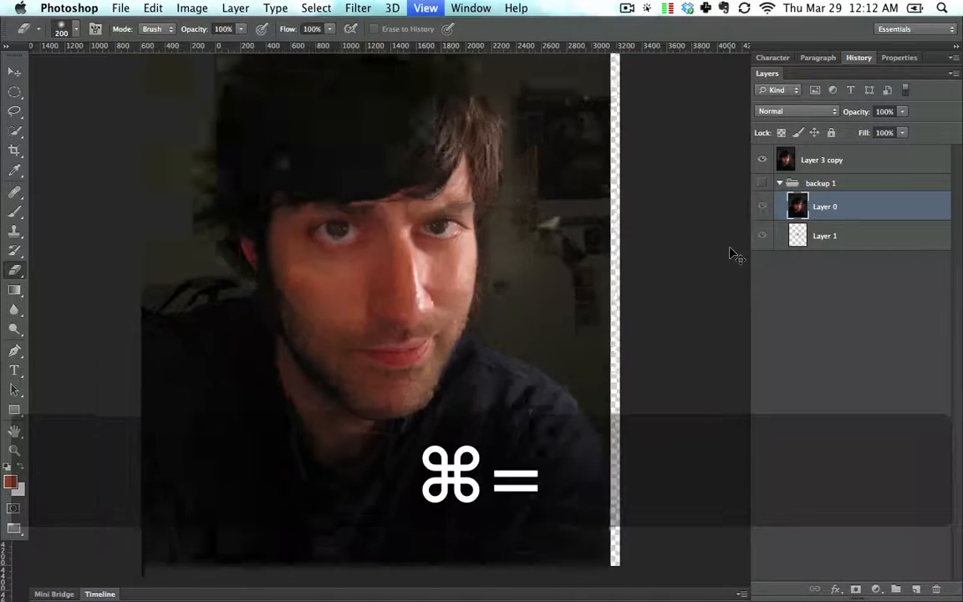
key("space")
left_click_drag(562, 189, 672, 244)
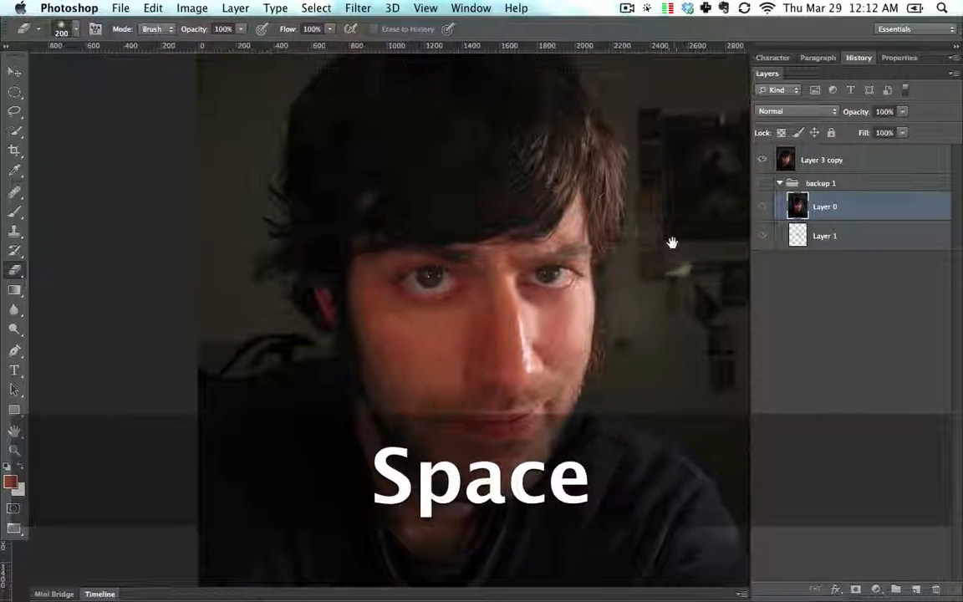
key("super+z")
key("super+z")
key("super+z")
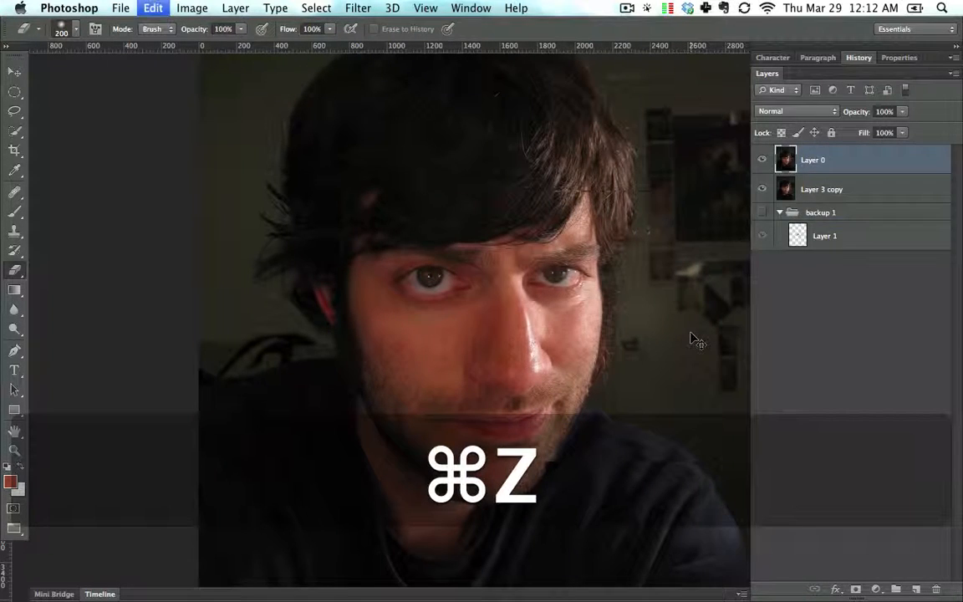
key("super+z")
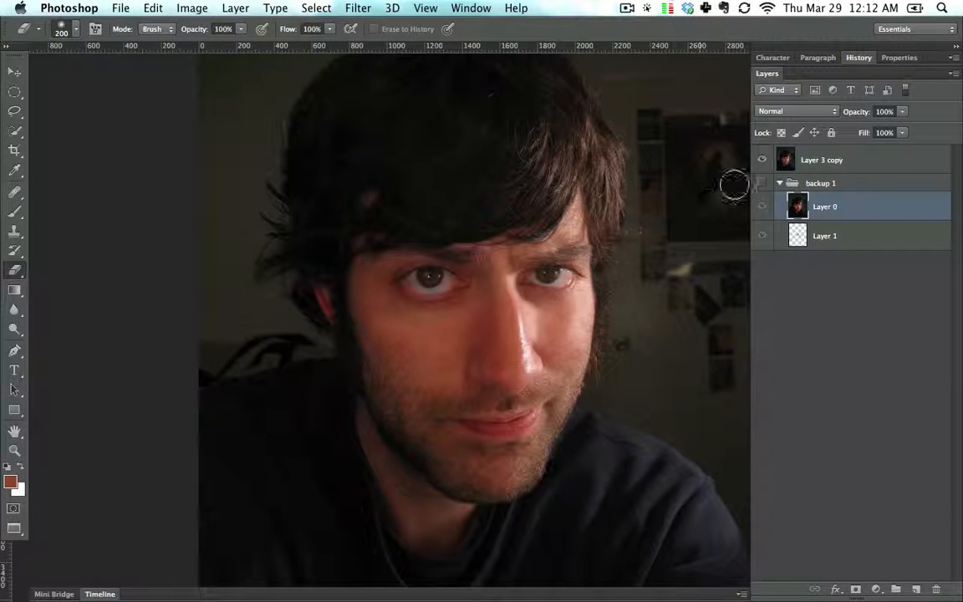